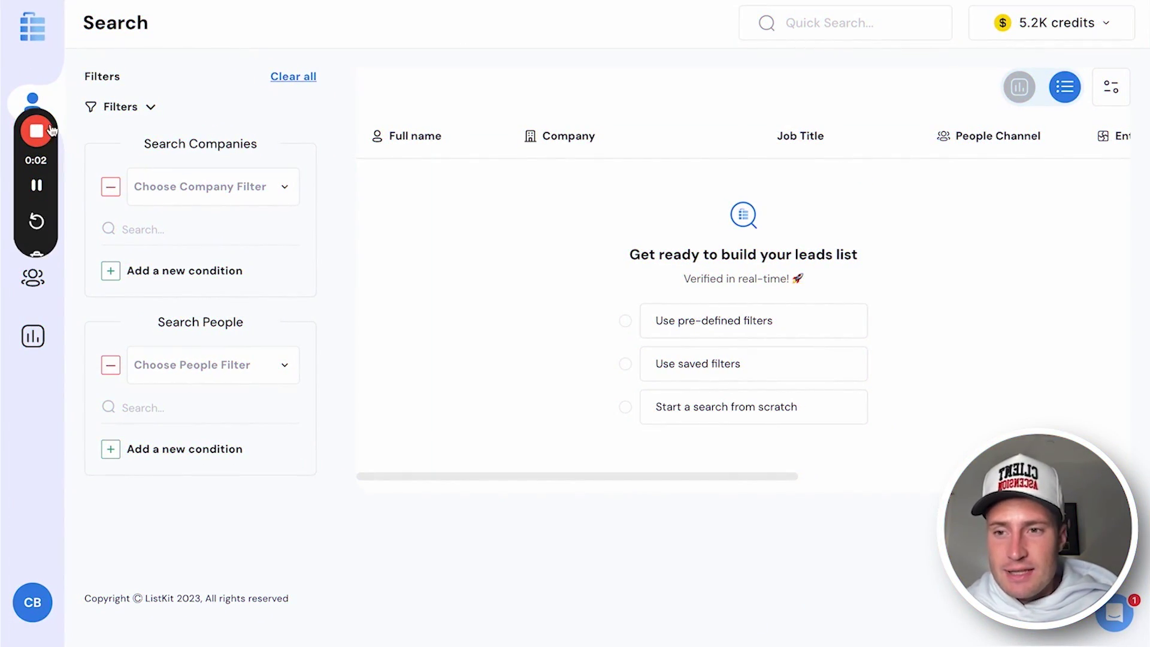
# Step: Bring up ListKit's Search page with empty Search Companies and Search People filters
pyautogui.moveTo(38, 116); pyautogui.dragTo(965, 113)
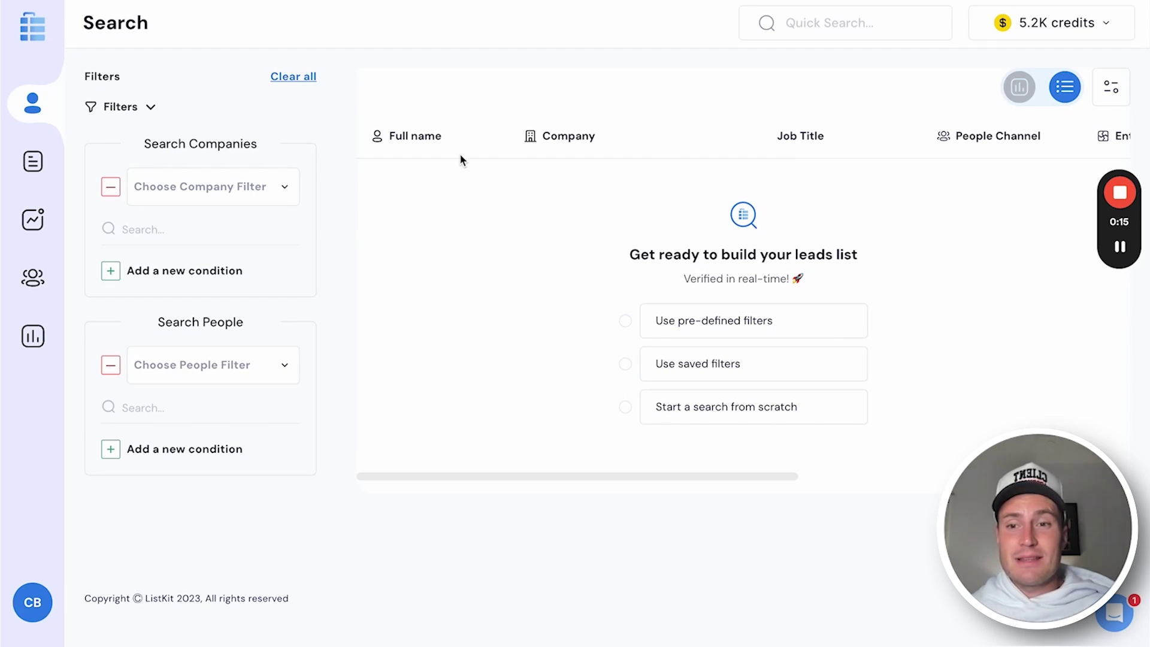
# Step: Browse the company filter options, then switch the panel to the Predefined filters presets
pyautogui.click(289, 179)
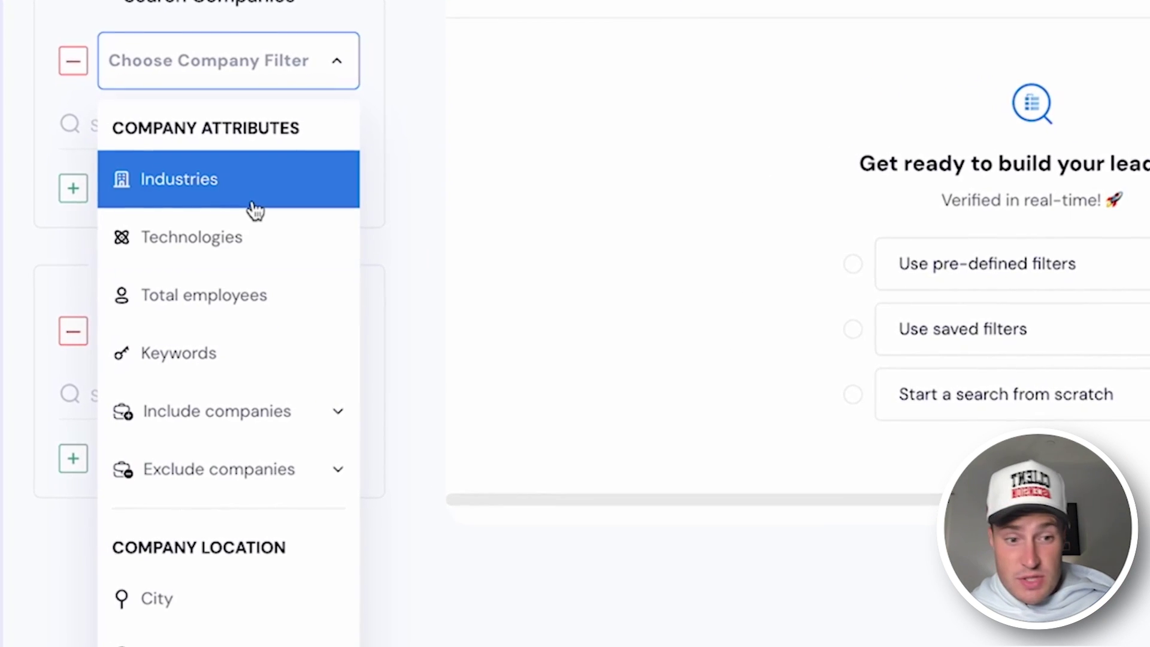
pyautogui.click(464, 344)
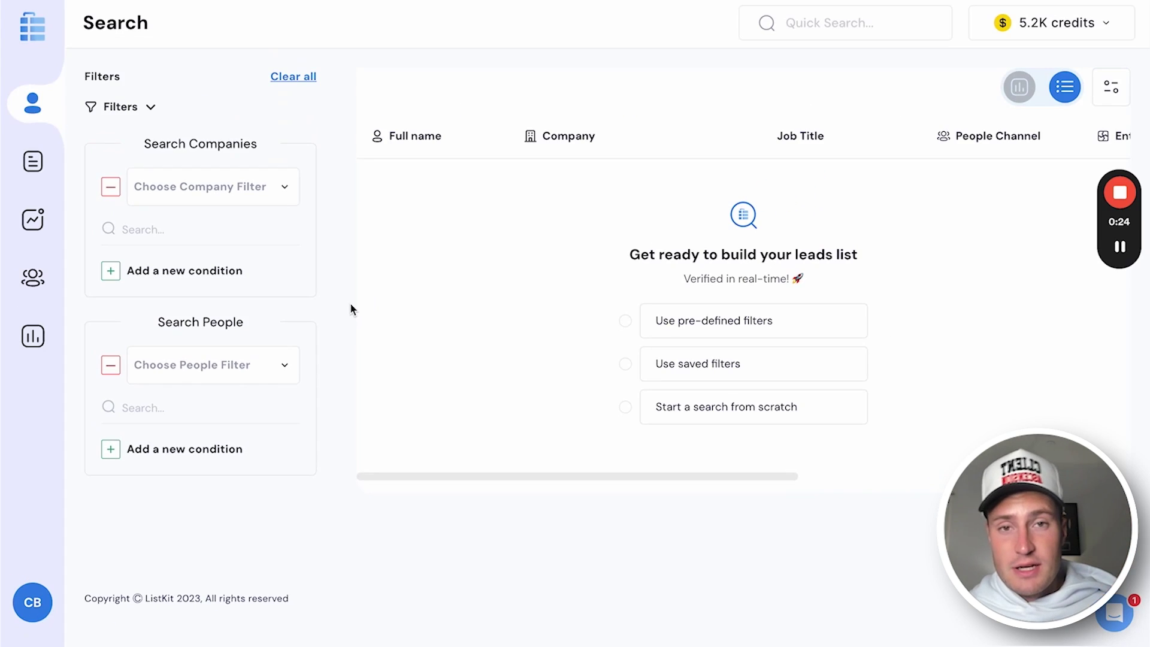
pyautogui.click(148, 107)
pyautogui.click(154, 138)
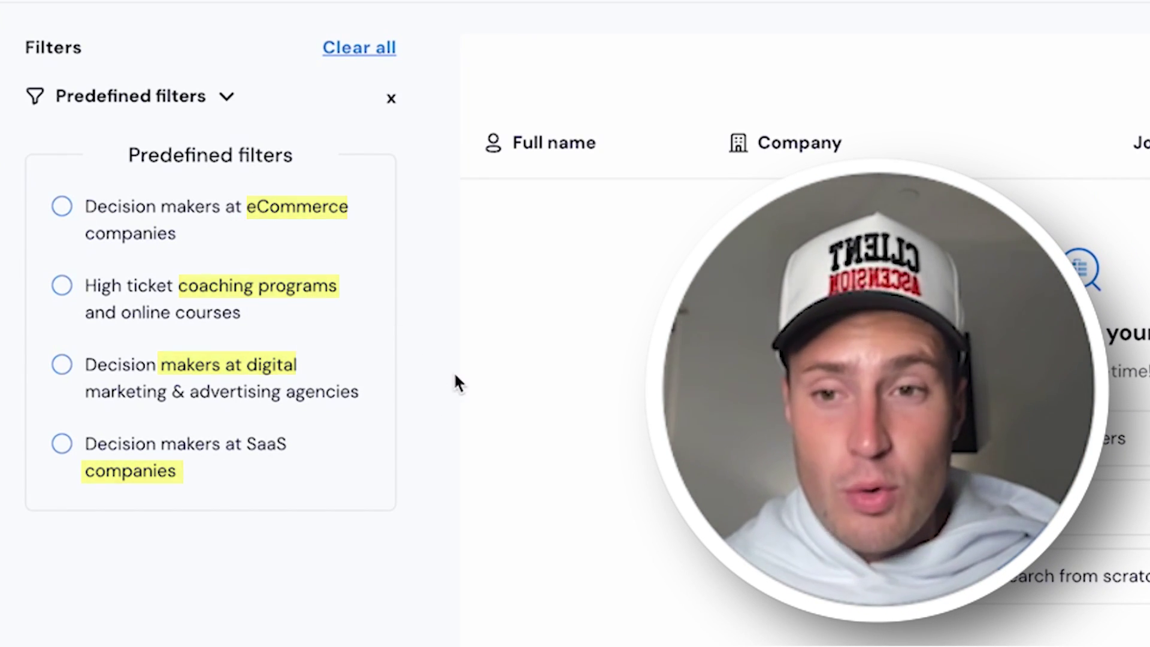
# Step: Apply the 'Decision makers at digital marketing & advertising agencies' preset, returning 98,934 people
pyautogui.click(61, 364)
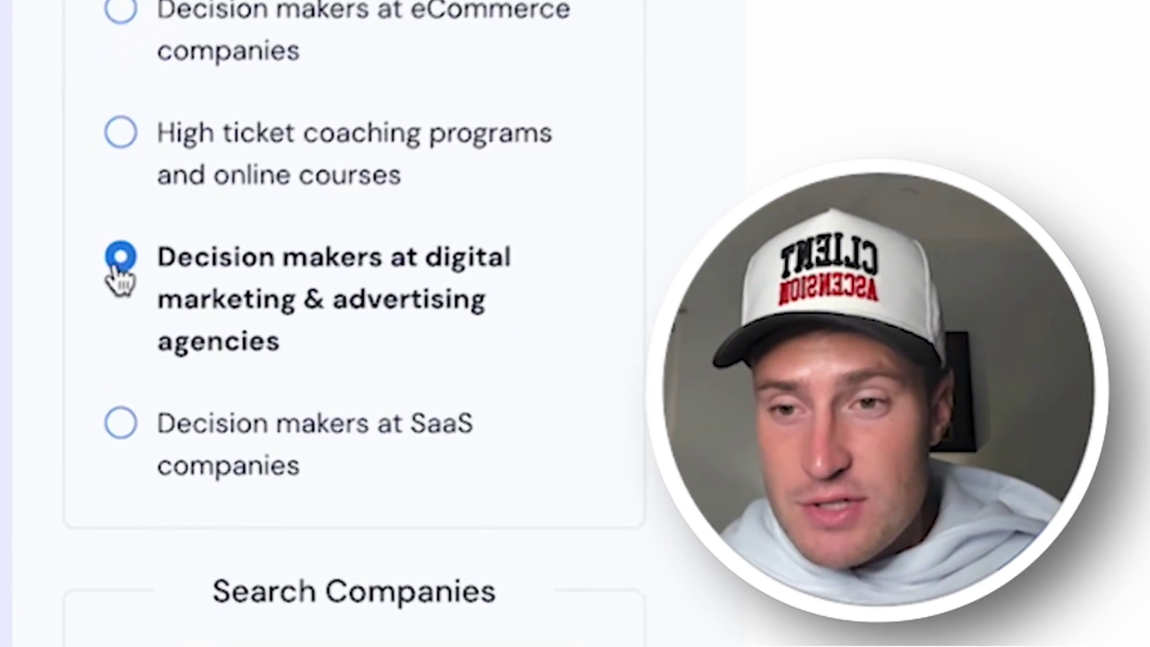
pyautogui.scroll(-3, 337, 265)
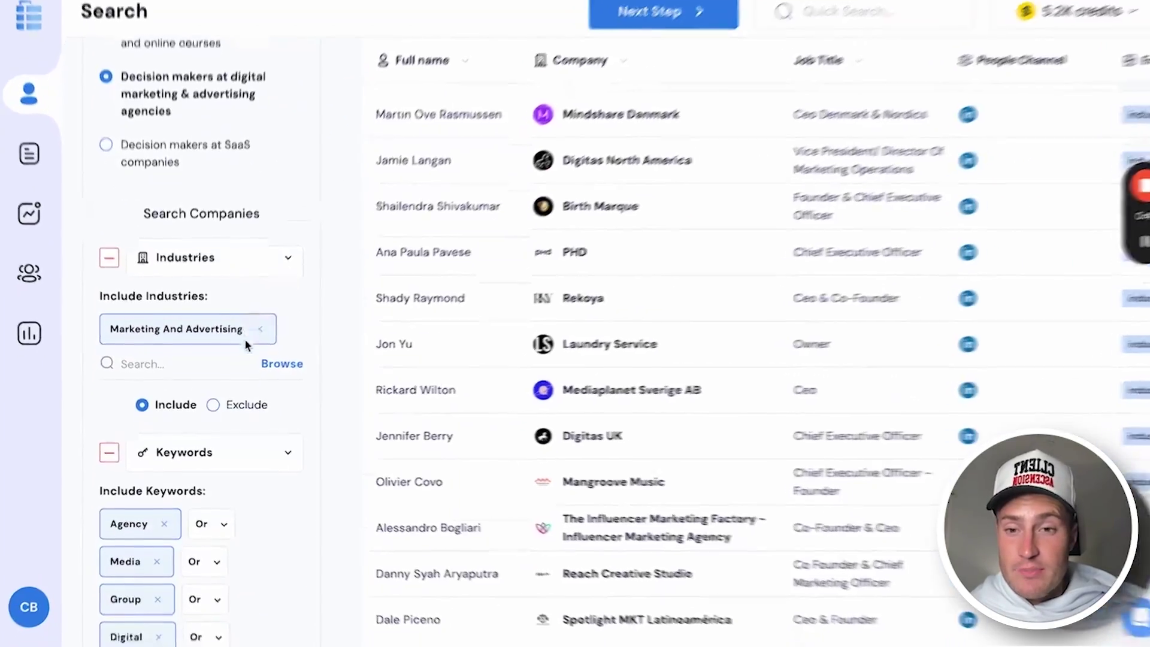
pyautogui.scroll(-15, 283, 257)
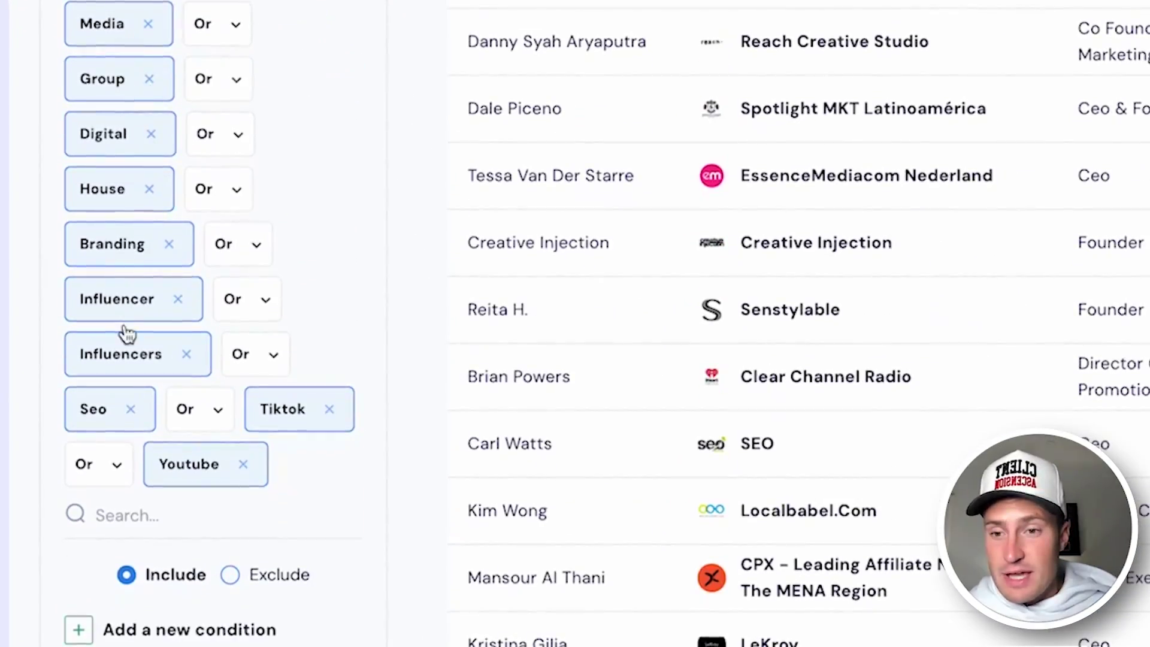
pyautogui.scroll(-5, 124, 319)
pyautogui.scroll(15, 203, 290)
pyautogui.scroll(-7, 131, 277)
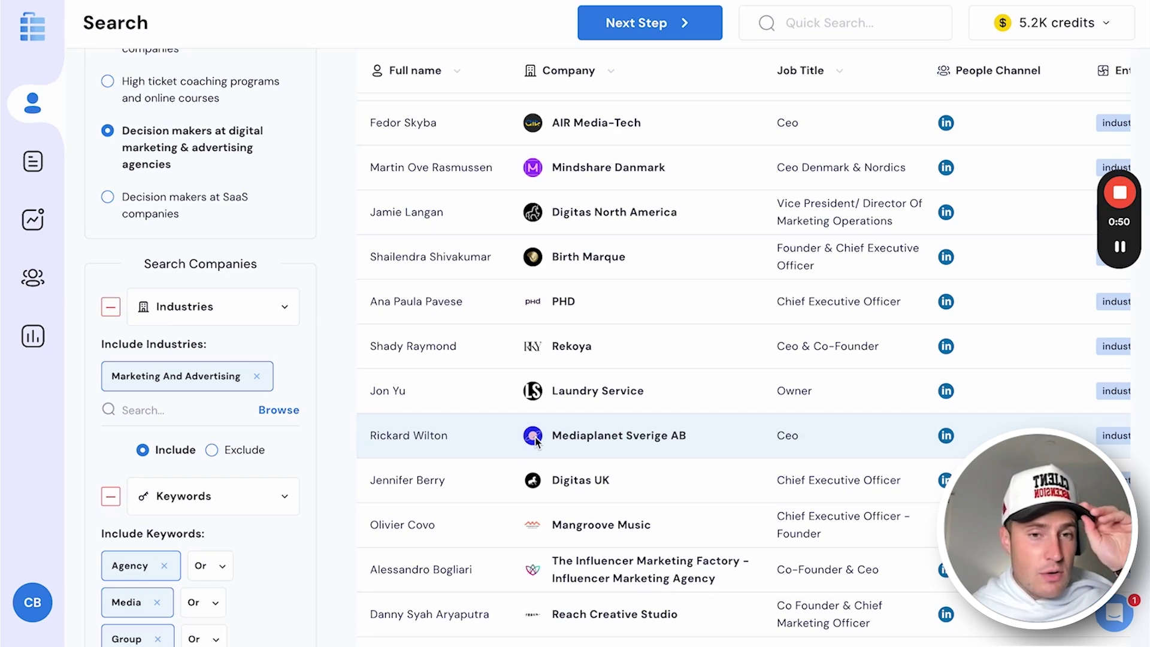
pyautogui.scroll(5, 806, 368)
pyautogui.scroll(-1, 806, 368)
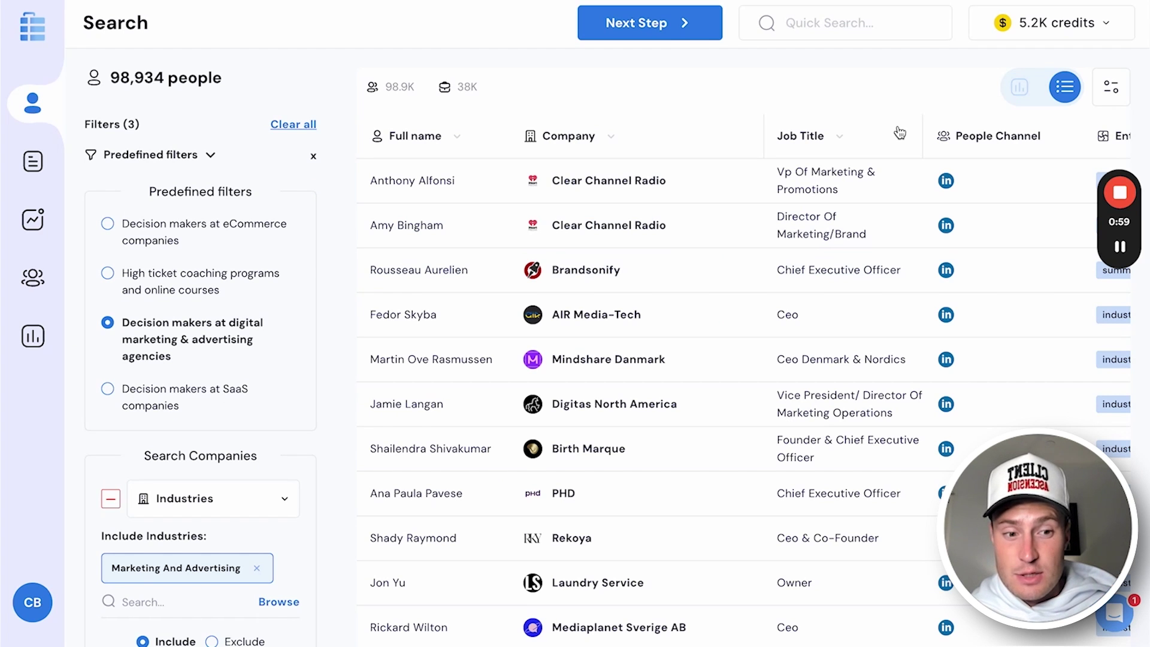
# Step: Switch the results to the data visualization chart view and review the charts
pyautogui.click(1019, 87)
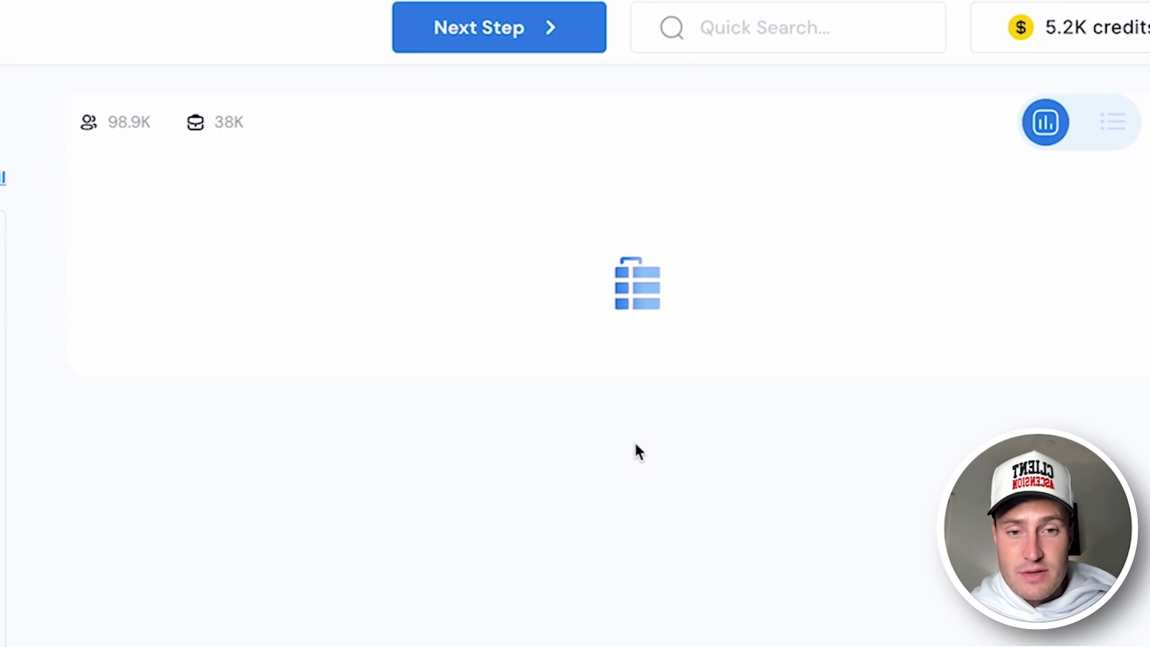
pyautogui.scroll(-2, 570, 544)
pyautogui.scroll(2, 451, 397)
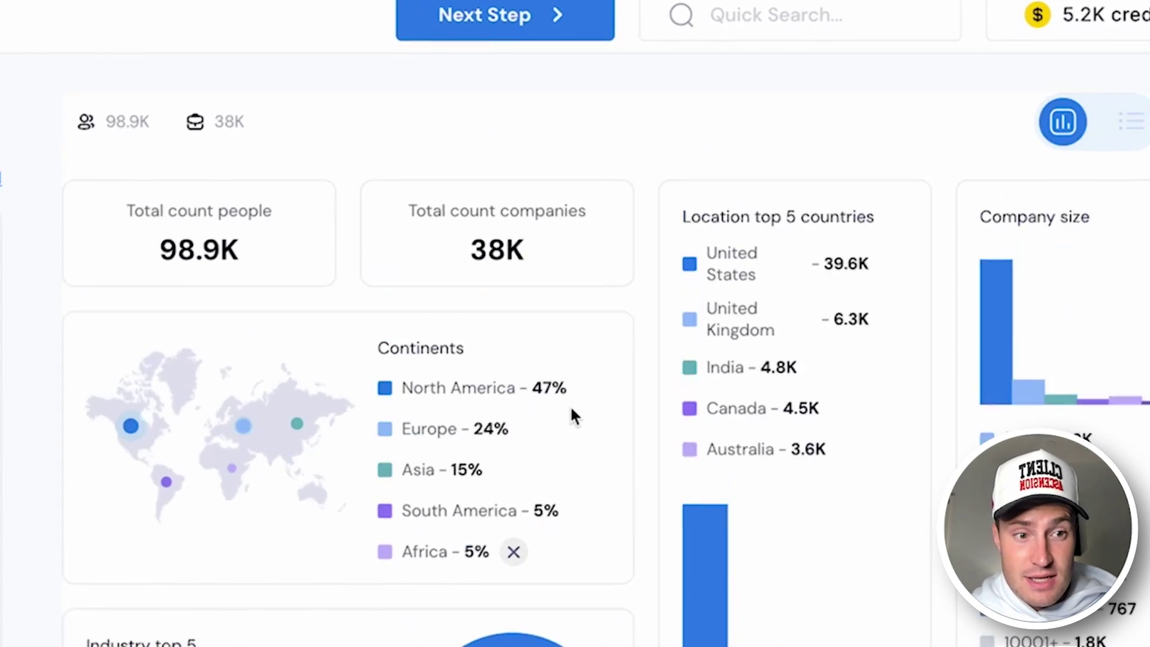
pyautogui.scroll(-5, 521, 422)
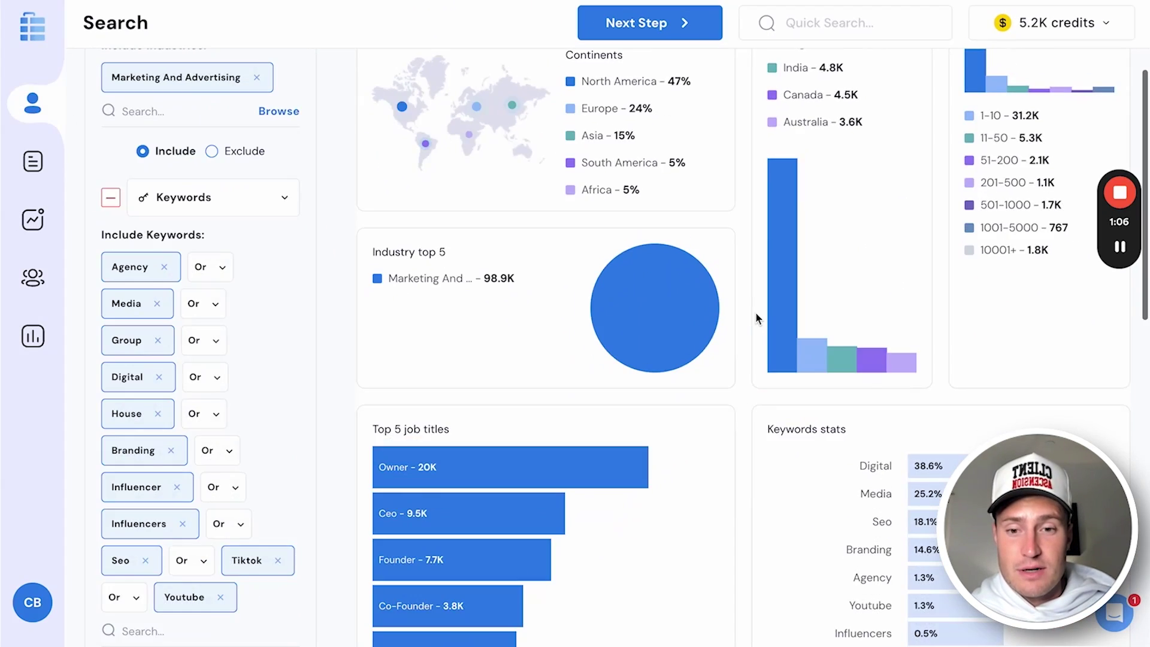
pyautogui.scroll(-3, 413, 311)
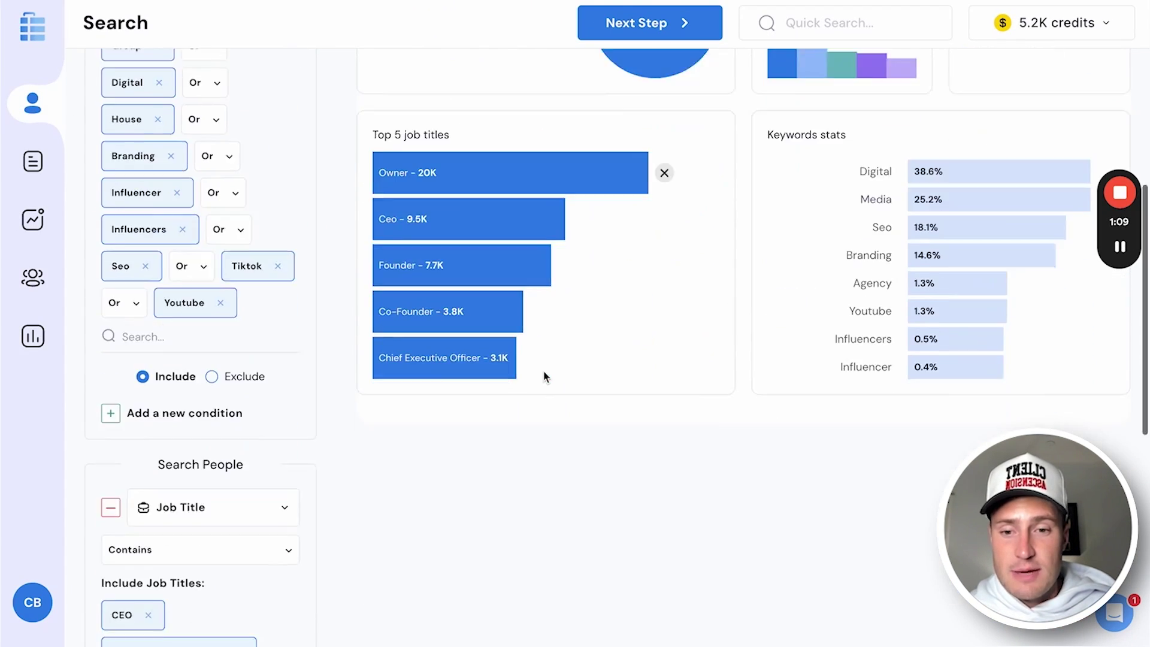
pyautogui.scroll(8, 659, 174)
pyautogui.scroll(-4, 1017, 276)
pyautogui.scroll(-3, 1017, 276)
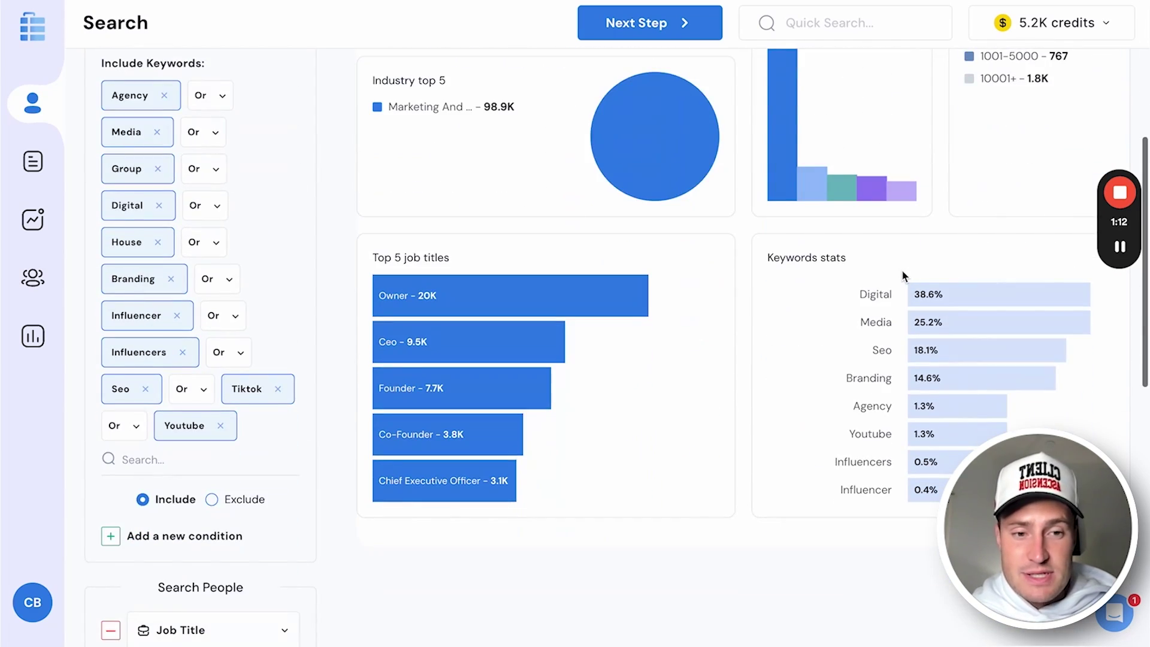
pyautogui.scroll(6, 904, 277)
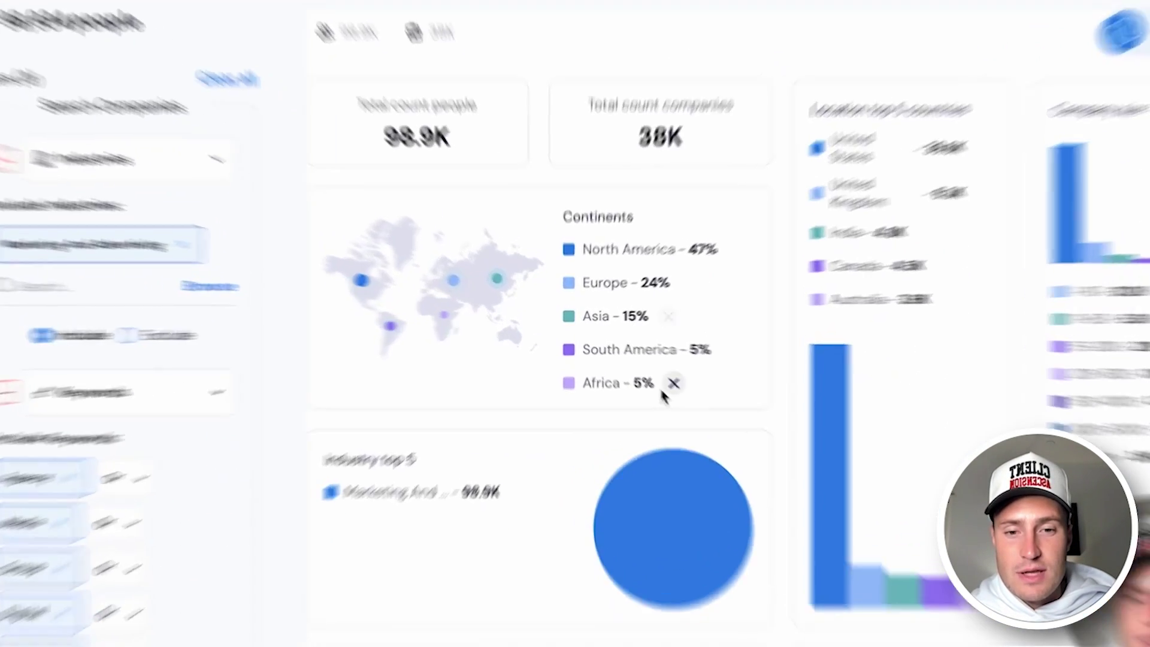
# Step: Limit leads to North America and Europe by excluding Africa and other continents
pyautogui.click(654, 371)
pyautogui.click(1065, 87)
pyautogui.click(958, 127)
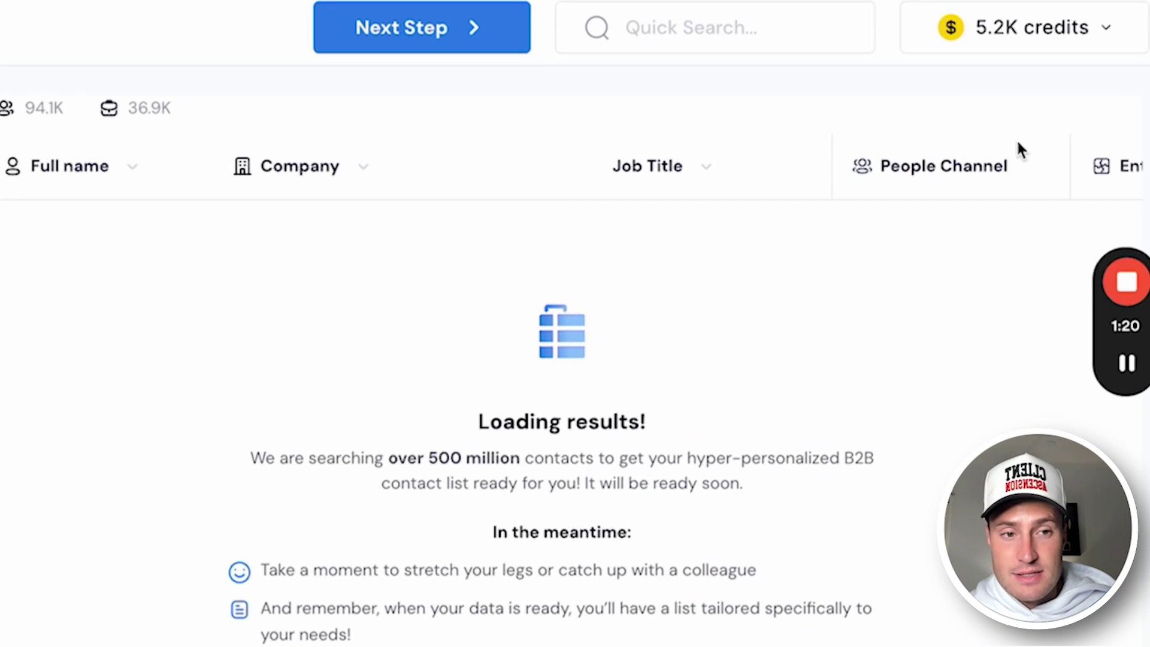
pyautogui.click(657, 301)
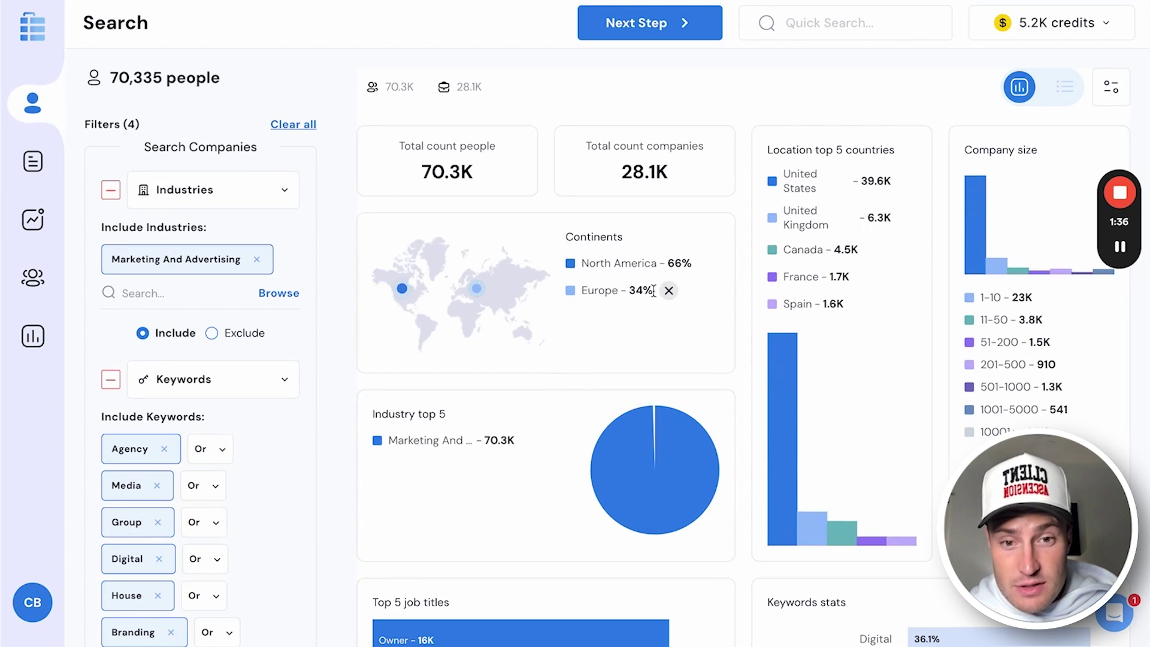
# Step: Exclude the Youtube keyword, leaving 69,752 people across 27.7K companies
pyautogui.scroll(-7, 764, 303)
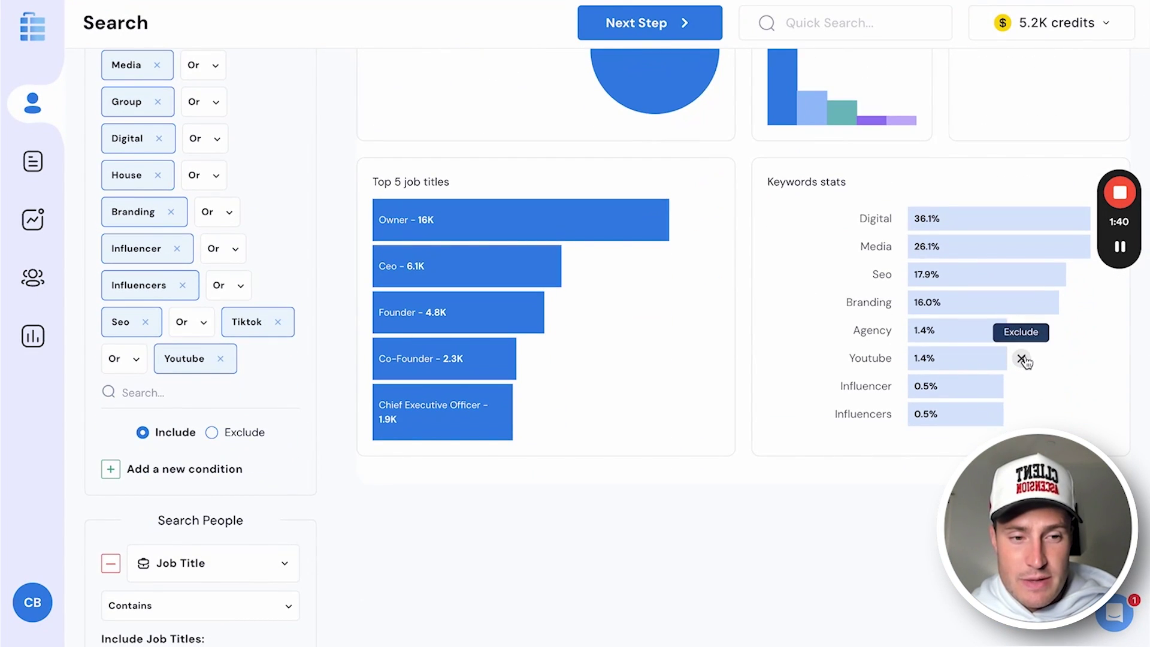
pyautogui.click(1021, 358)
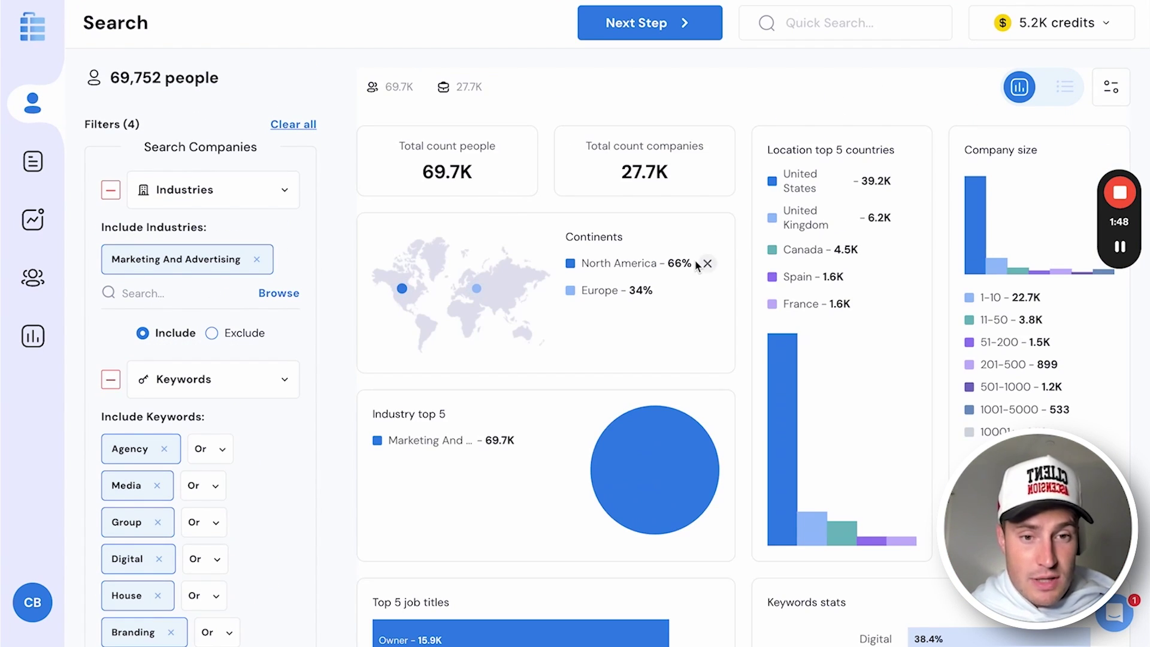
pyautogui.scroll(-2, 697, 265)
pyautogui.scroll(2, 547, 210)
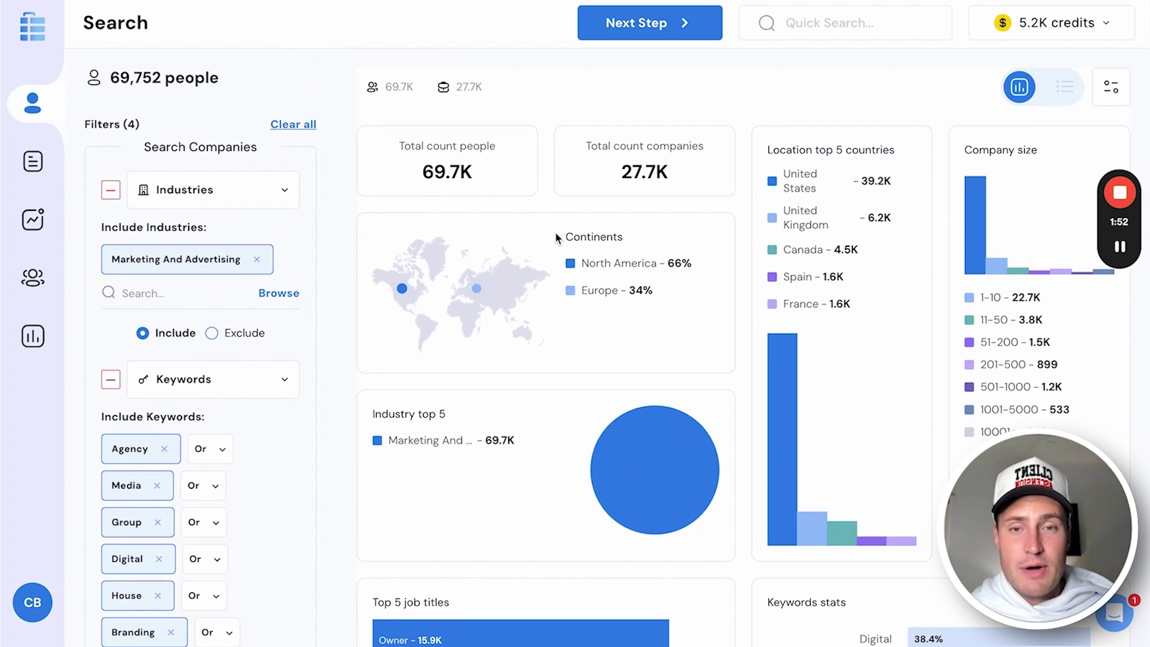
pyautogui.hotkey('ctrl', 'Tab')
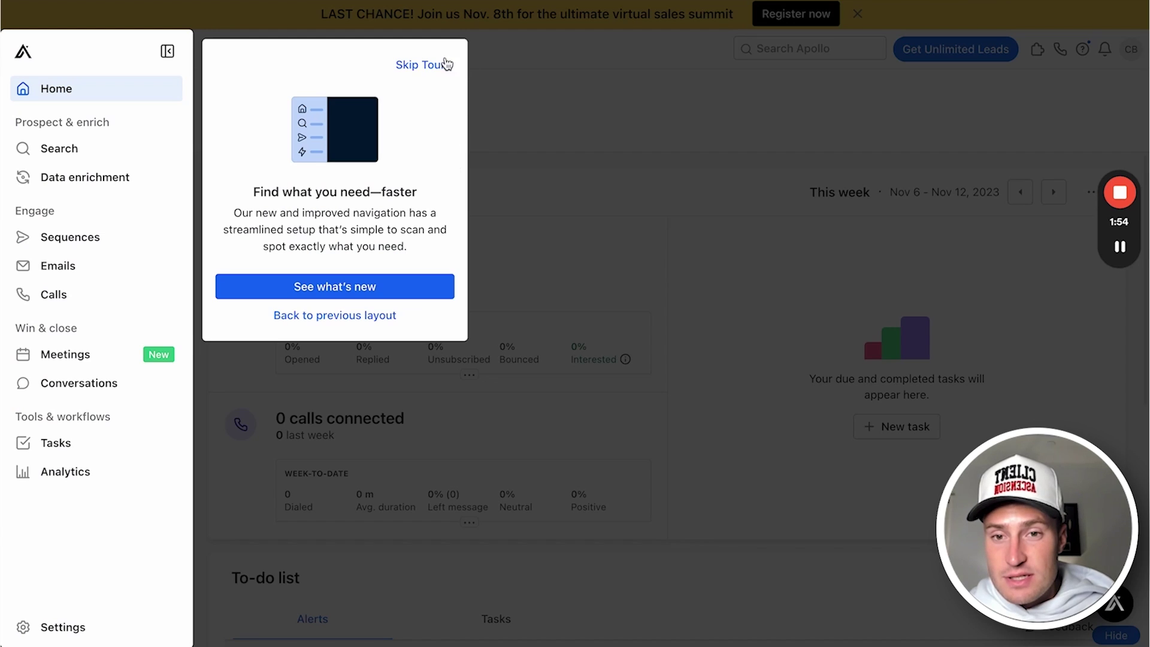
pyautogui.click(420, 64)
pyautogui.click(59, 148)
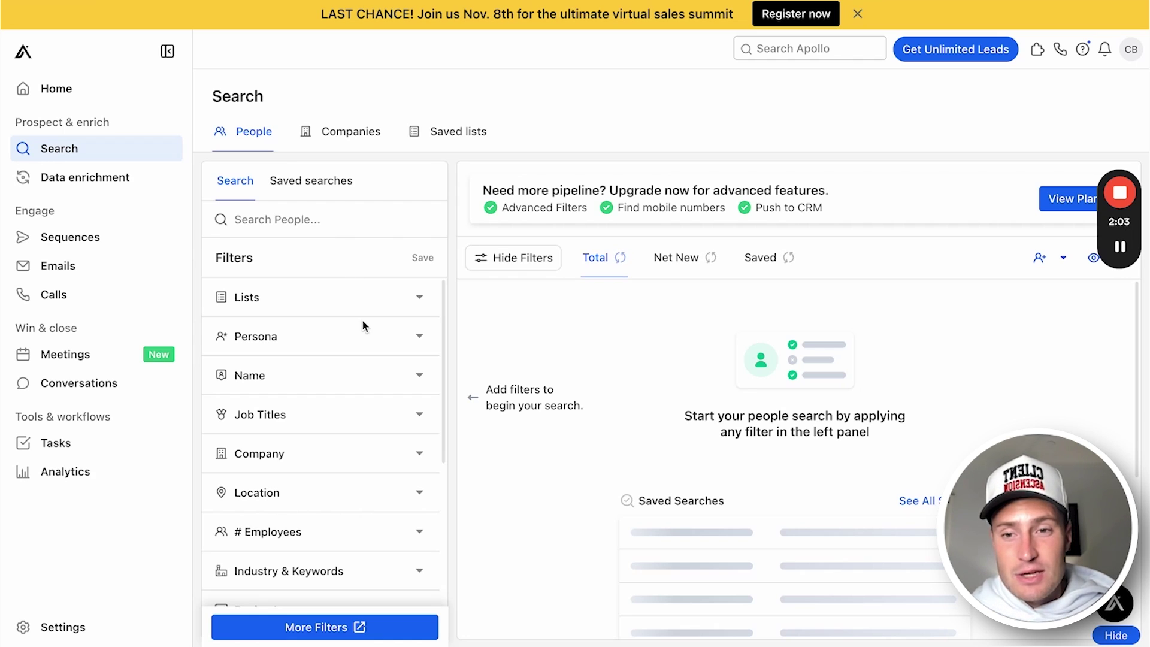
pyautogui.scroll(-3, 345, 443)
pyautogui.click(345, 451)
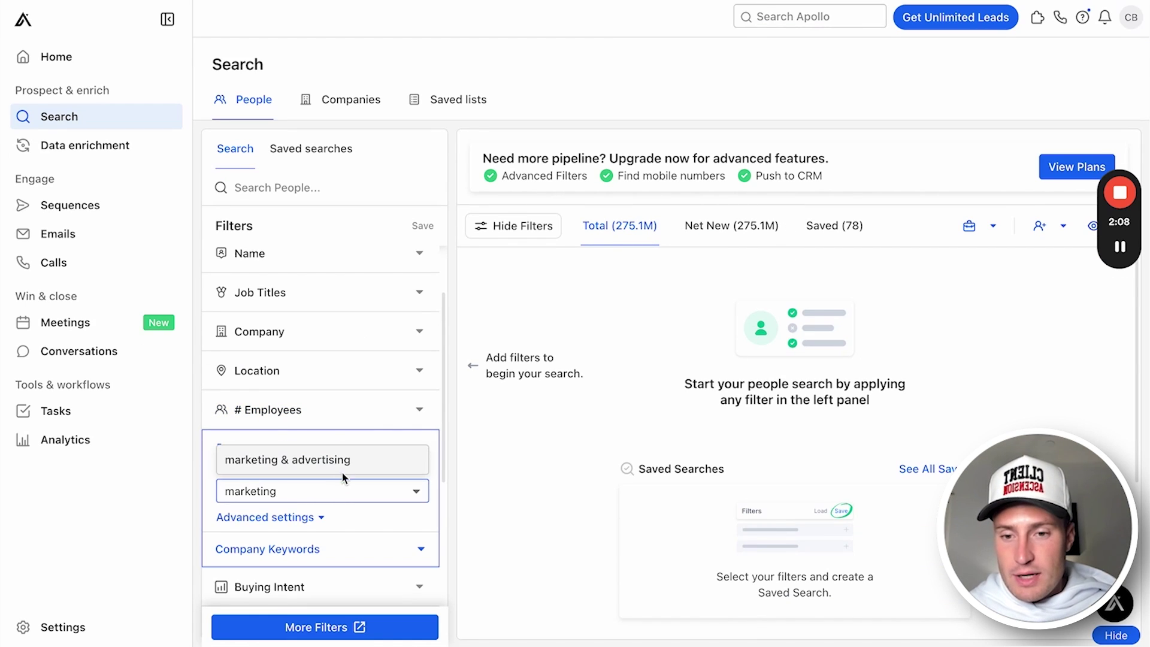
pyautogui.click(342, 472)
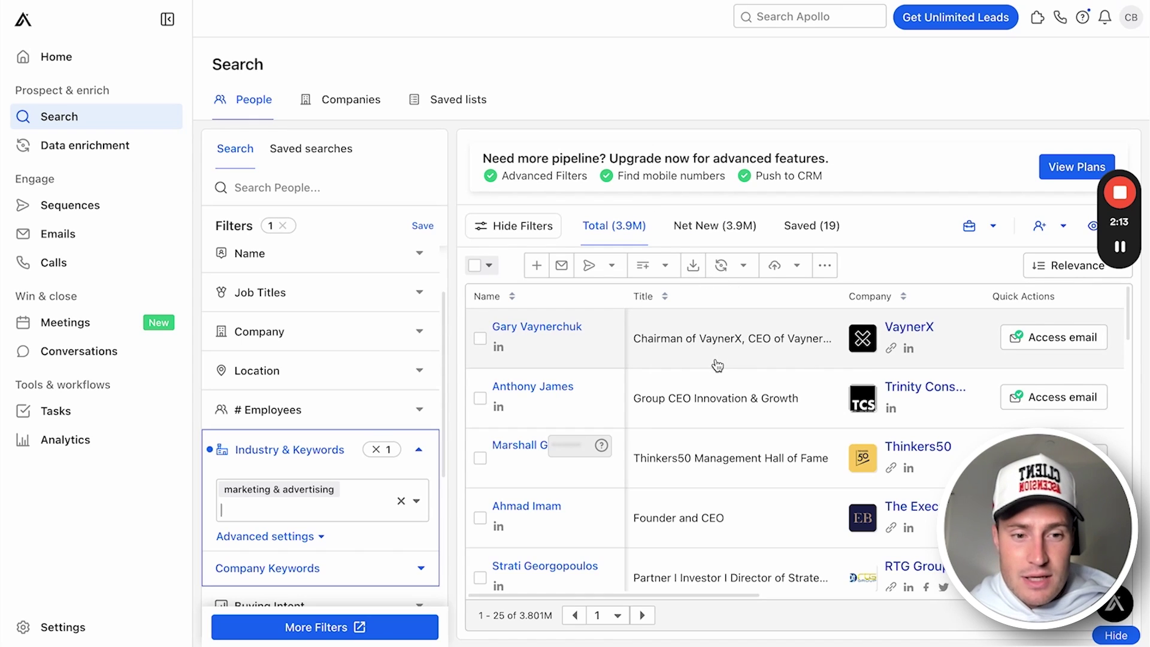
pyautogui.scroll(-5, 718, 365)
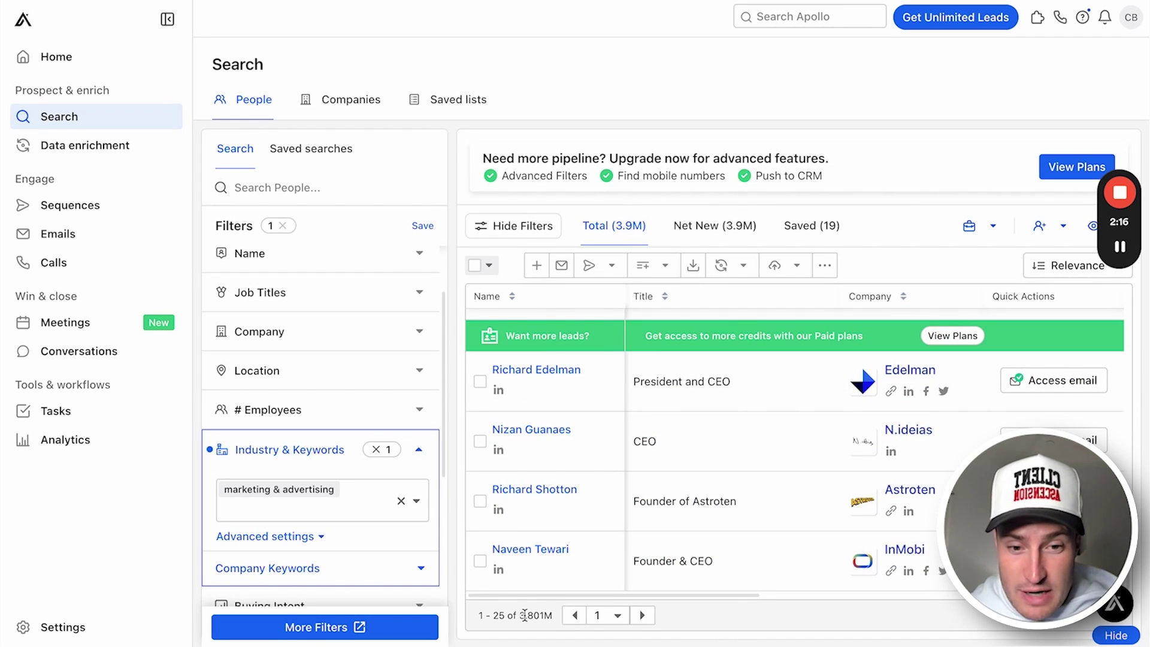
pyautogui.scroll(5, 716, 425)
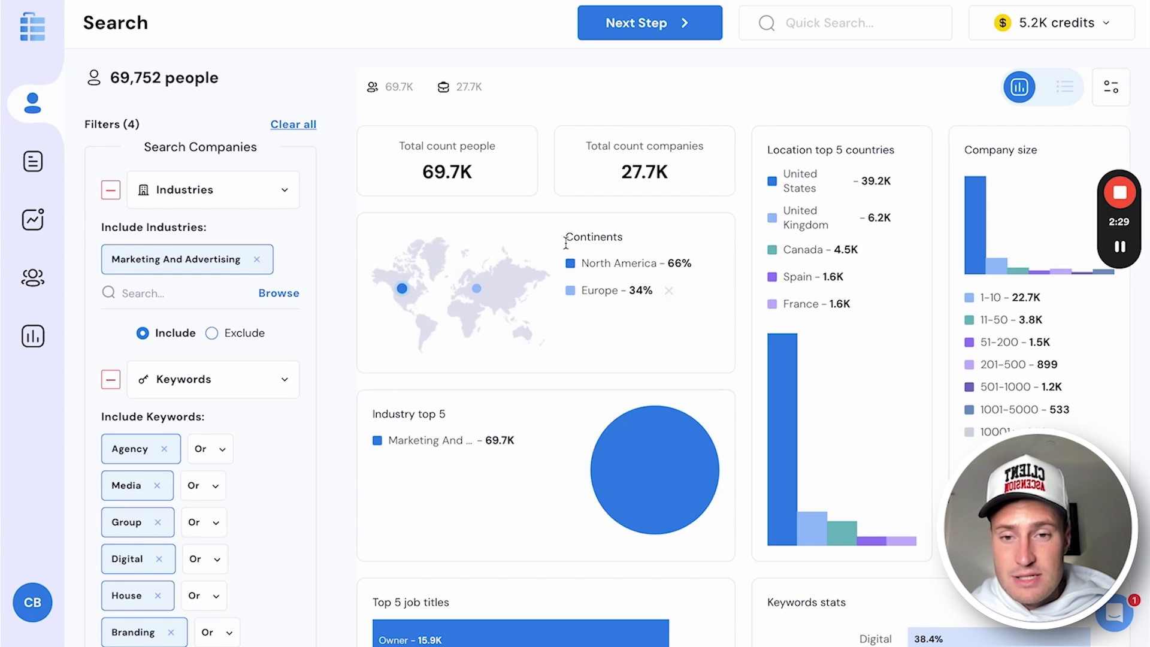
pyautogui.scroll(-3, 687, 344)
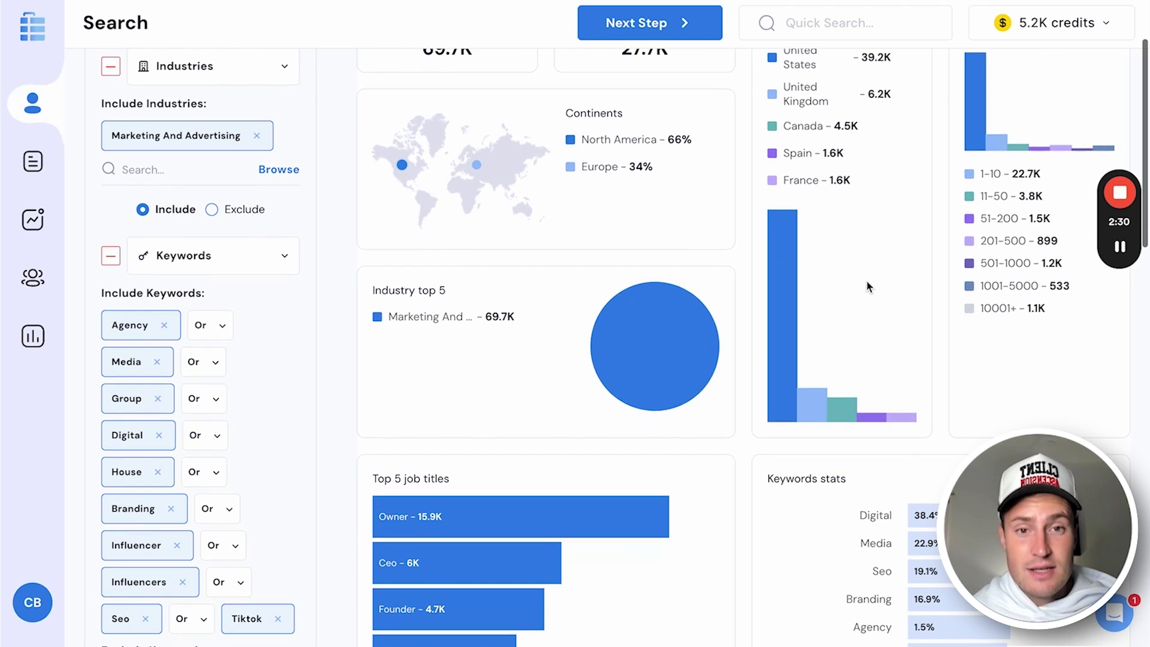
# Step: Move to Generate List, set max people per company to 1, and clear total credits
pyautogui.scroll(3, 598, 287)
pyautogui.scroll(-5, 570, 319)
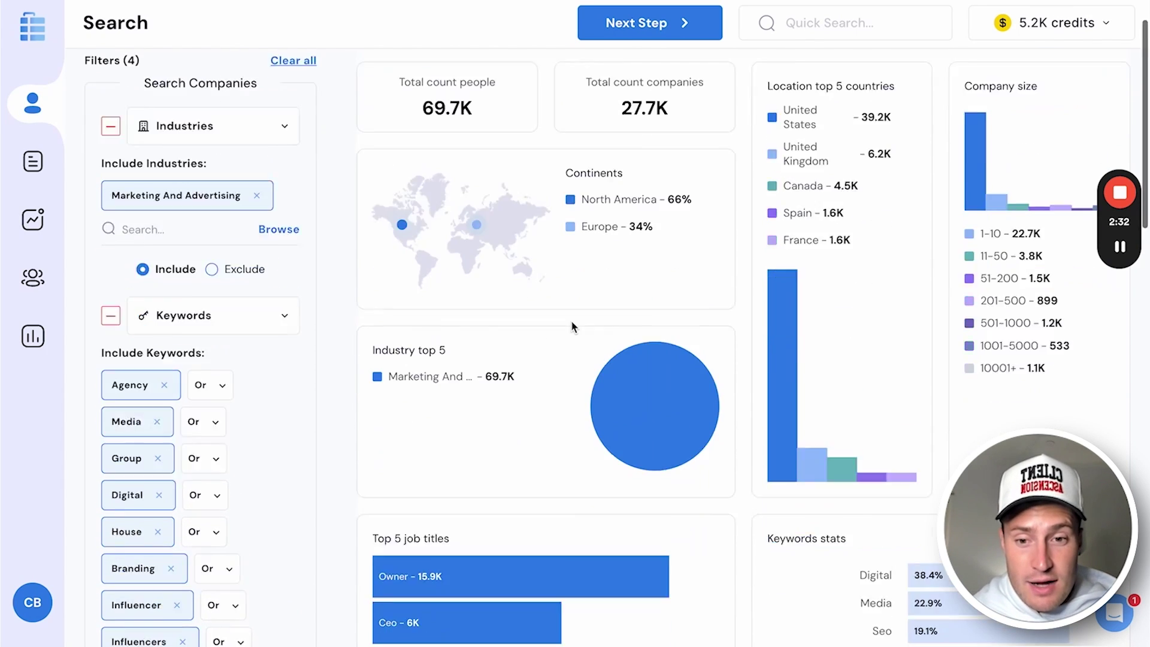
pyautogui.scroll(5, 752, 301)
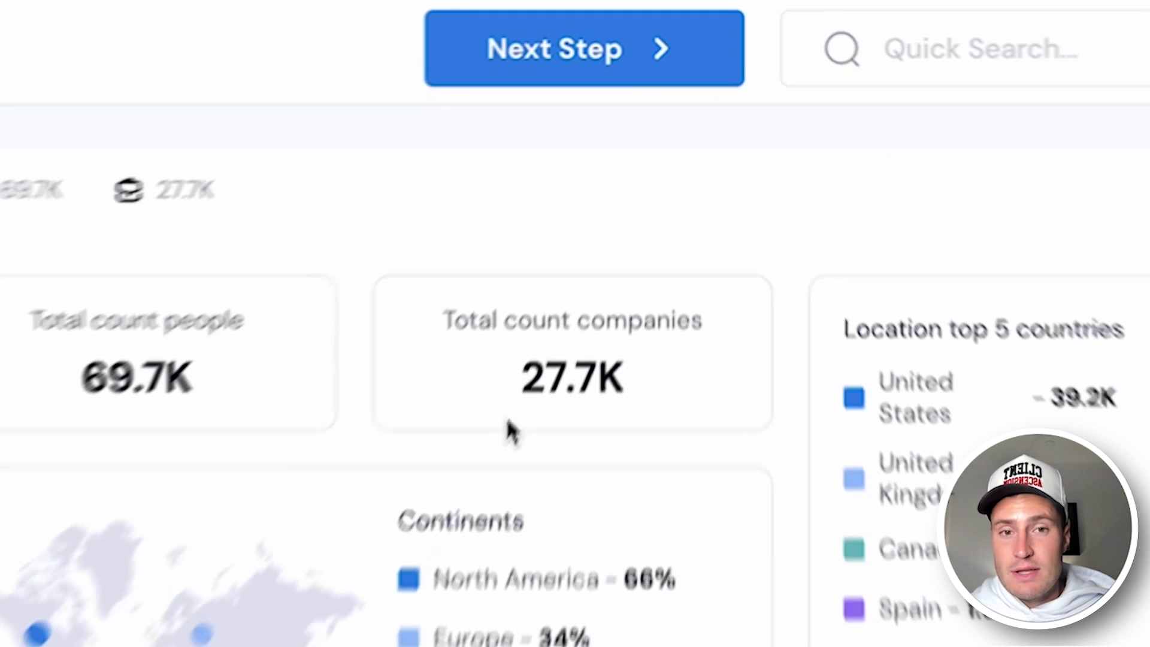
pyautogui.click(622, 84)
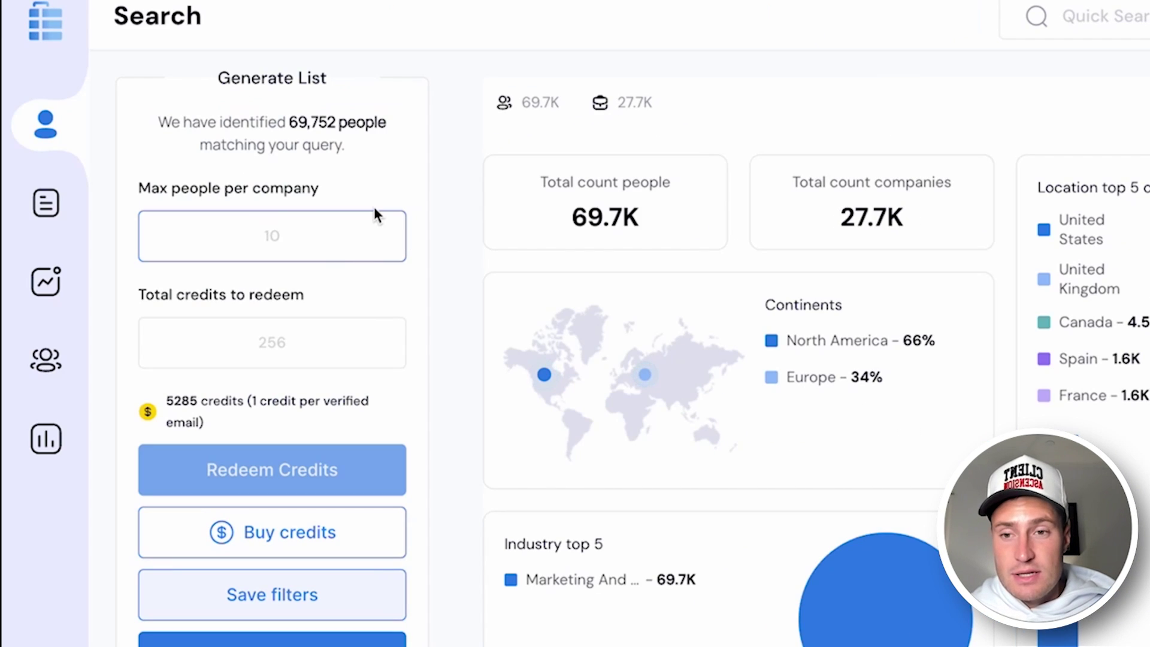
pyautogui.write('1')
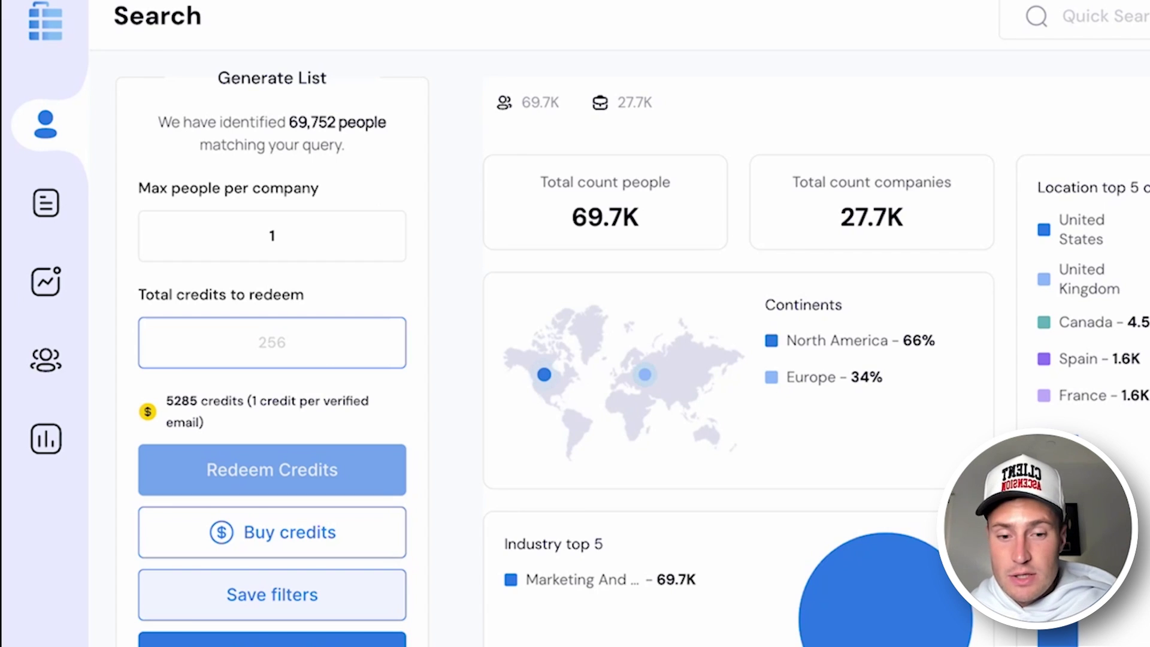
pyautogui.write('1000000')
pyautogui.press('BackSpace')
pyautogui.press('BackSpace')
pyautogui.press('BackSpace')
pyautogui.press('BackSpace')
pyautogui.press('BackSpace')
pyautogui.press('BackSpace')
pyautogui.press('BackSpace')
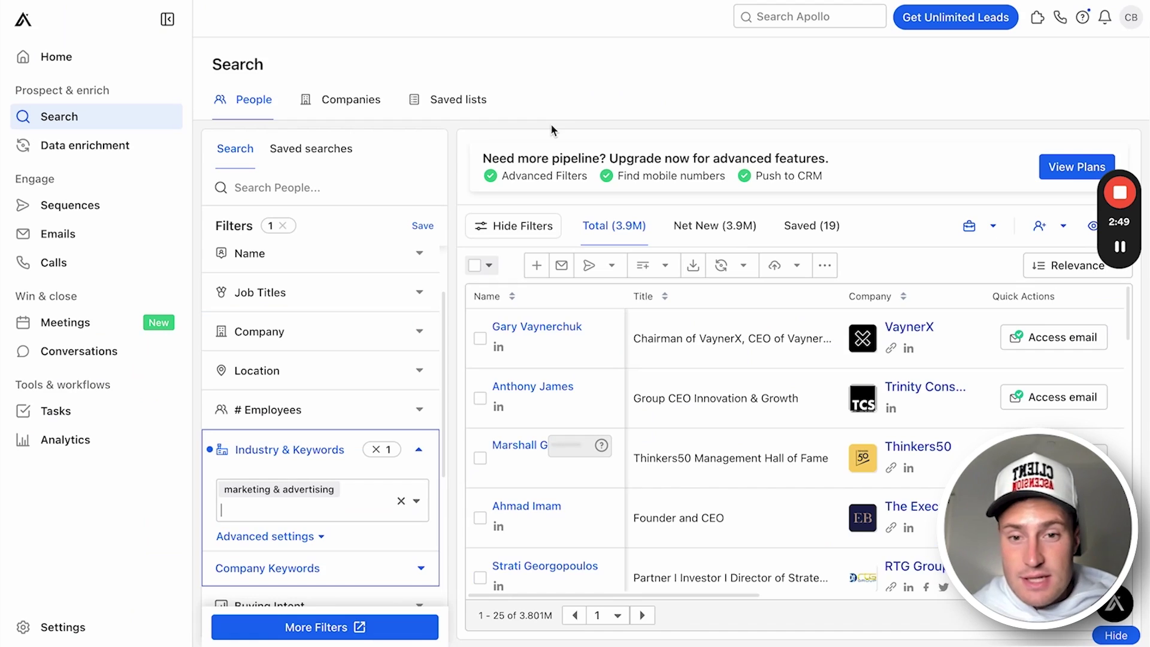
# Step: Show Apollo's bulk-selection options beside the select-all checkbox, limited to 25 people
pyautogui.click(483, 265)
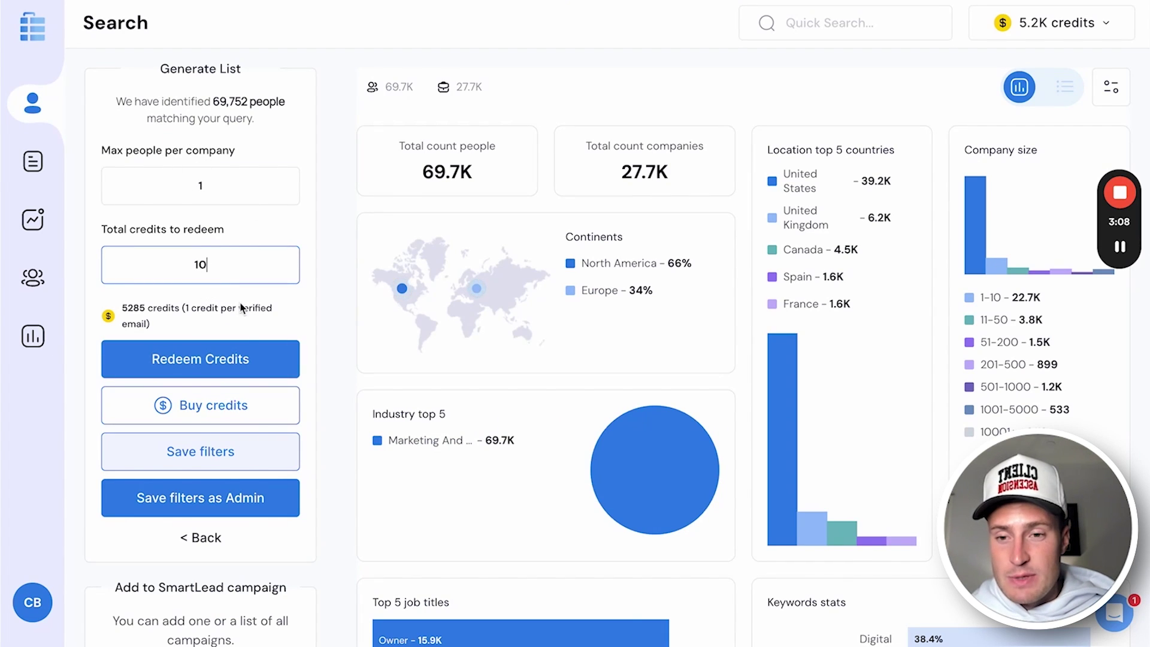
# Step: Redeem 10 credits for the list, then inspect a business email in sample_report.csv
pyautogui.click(224, 353)
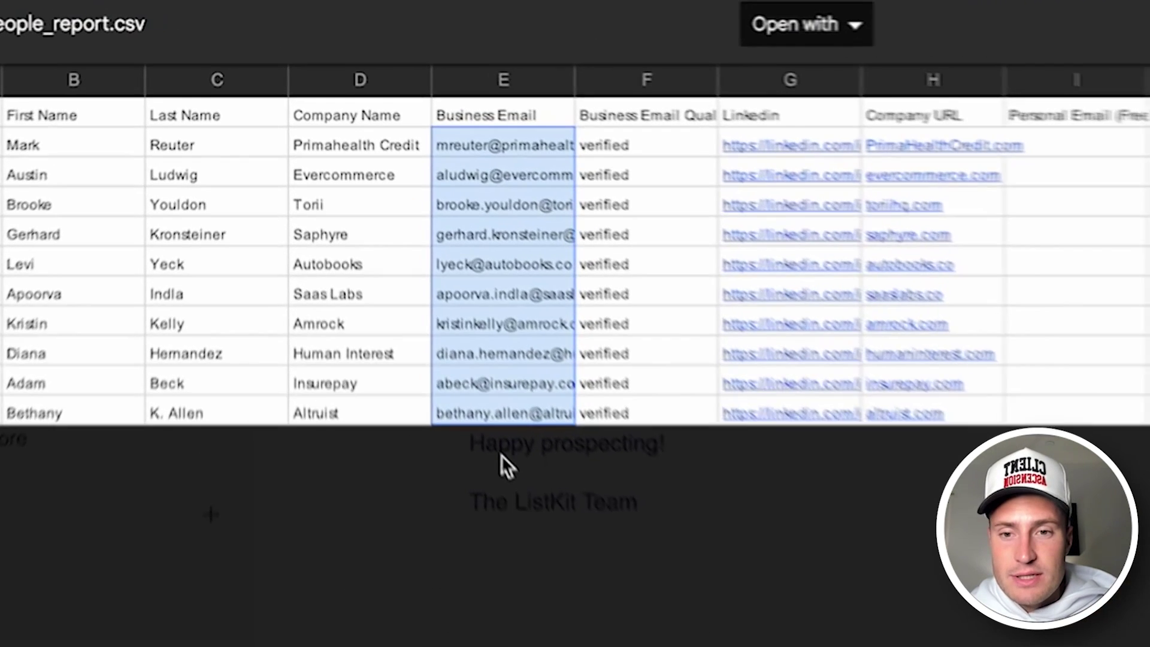
pyautogui.click(402, 210)
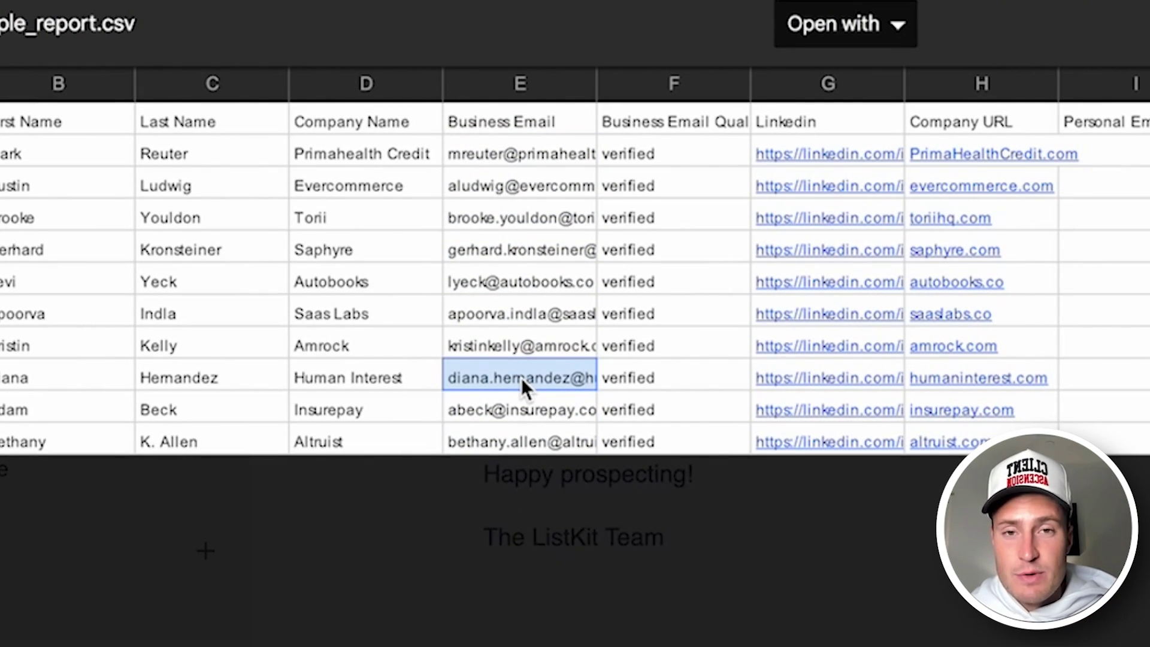
# Step: Check the CSV's business emails and verified statuses, then show ListKit's Order History
pyautogui.click(526, 313)
pyautogui.moveTo(642, 154); pyautogui.dragTo(655, 423)
pyautogui.click(653, 441)
pyautogui.click(479, 378)
pyautogui.click(513, 255)
pyautogui.moveTo(515, 154); pyautogui.dragTo(517, 419)
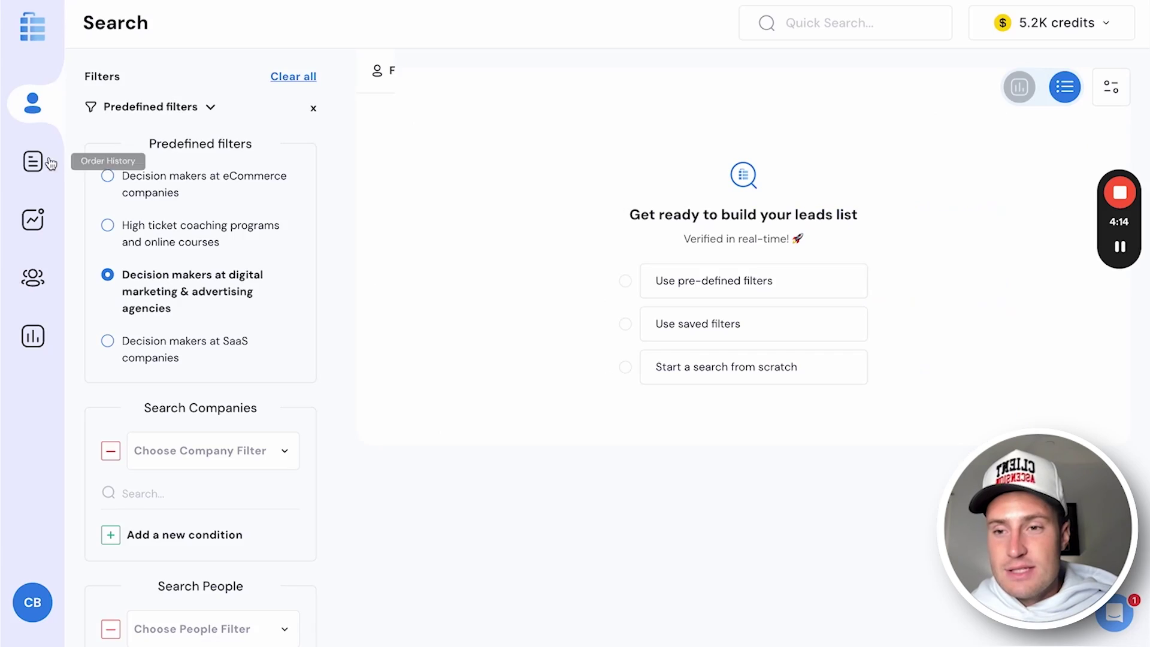
pyautogui.click(33, 160)
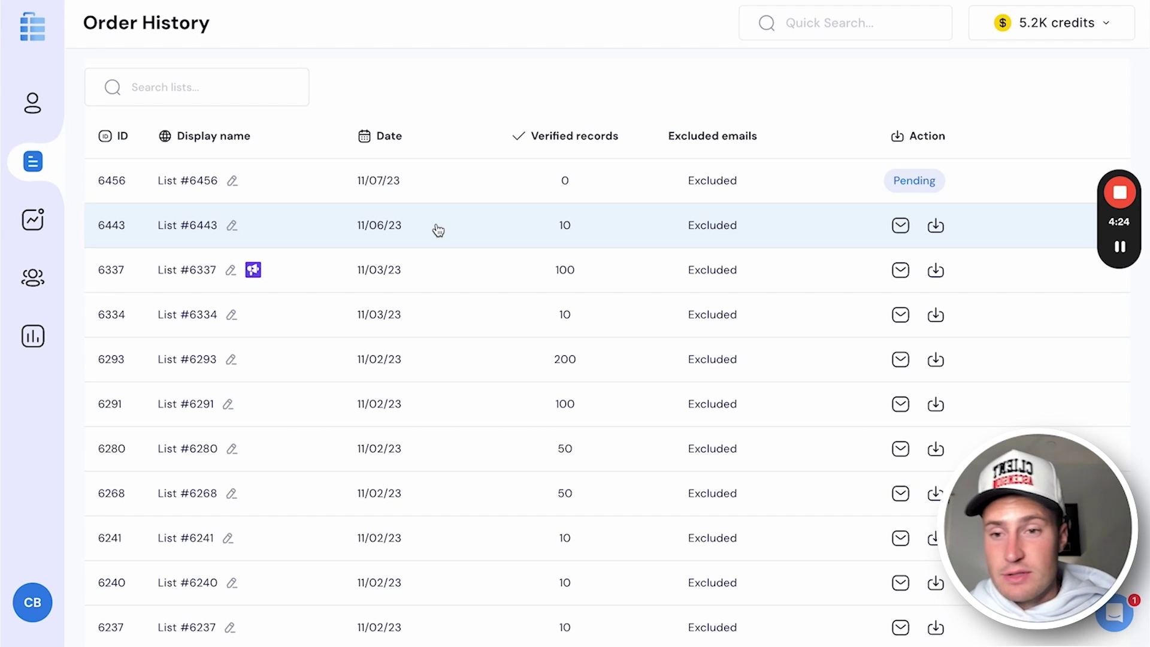
# Step: Open List #6443 and review its 10 verified records
pyautogui.click(315, 236)
pyautogui.scroll(-10, 287, 333)
pyautogui.scroll(10, 262, 328)
pyautogui.scroll(-2, 228, 316)
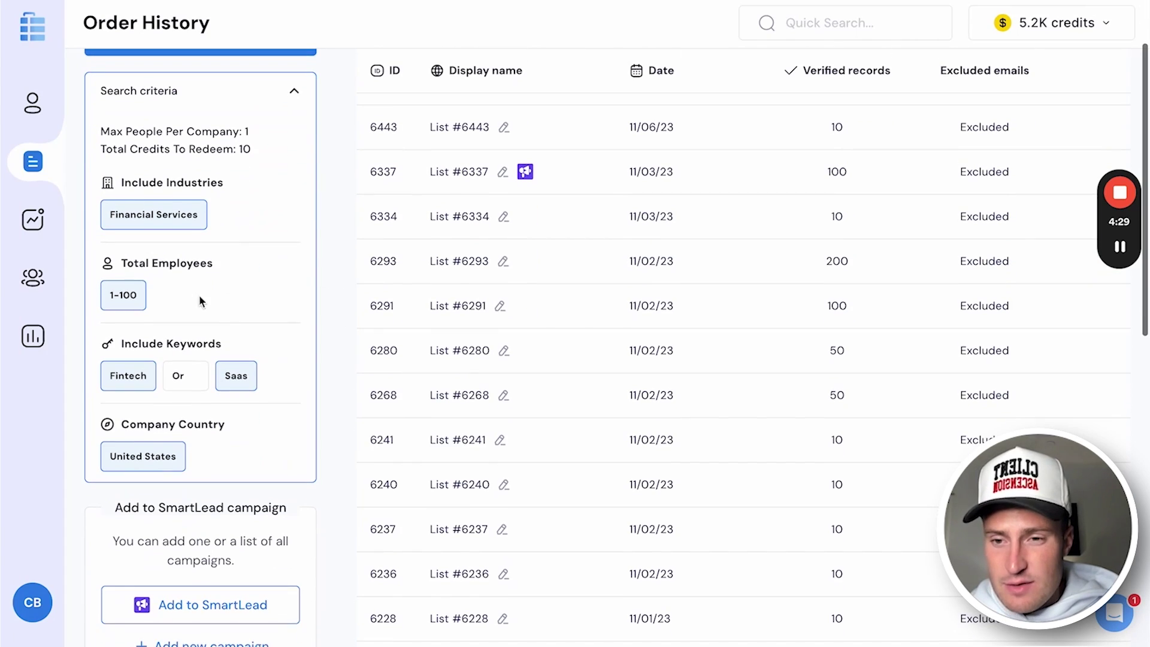
pyautogui.scroll(-3, 272, 258)
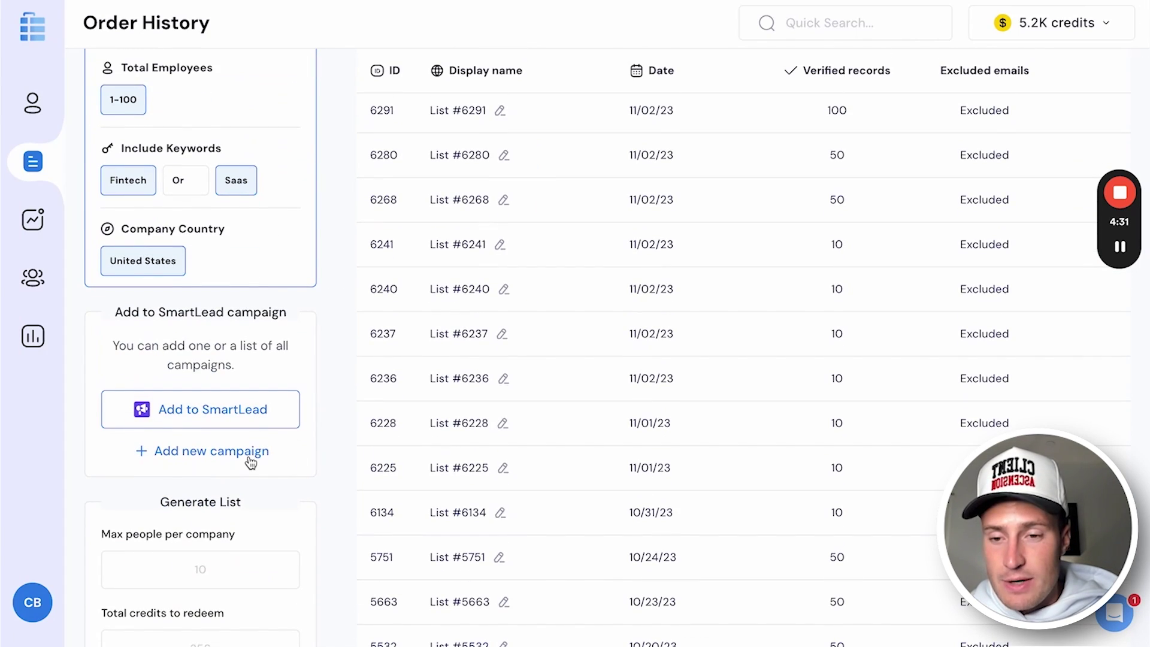
# Step: Add the list to the SmartLead campaign TIMER DEMO and save the changes
pyautogui.click(227, 412)
pyautogui.scroll(-10, 583, 313)
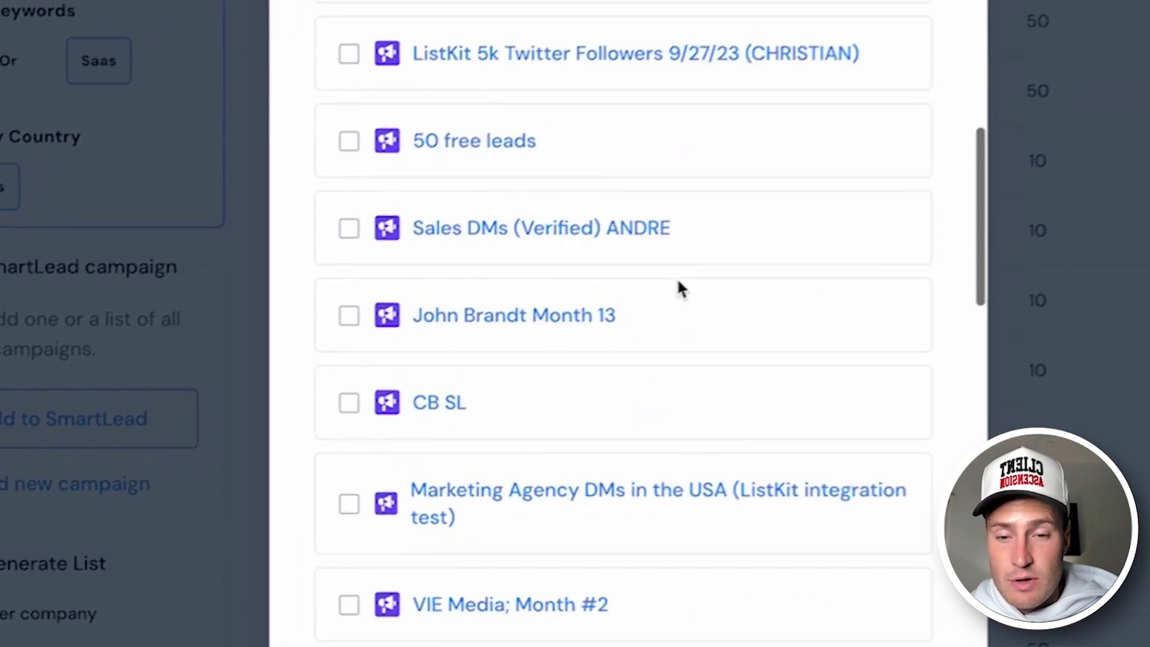
pyautogui.scroll(1, 401, 462)
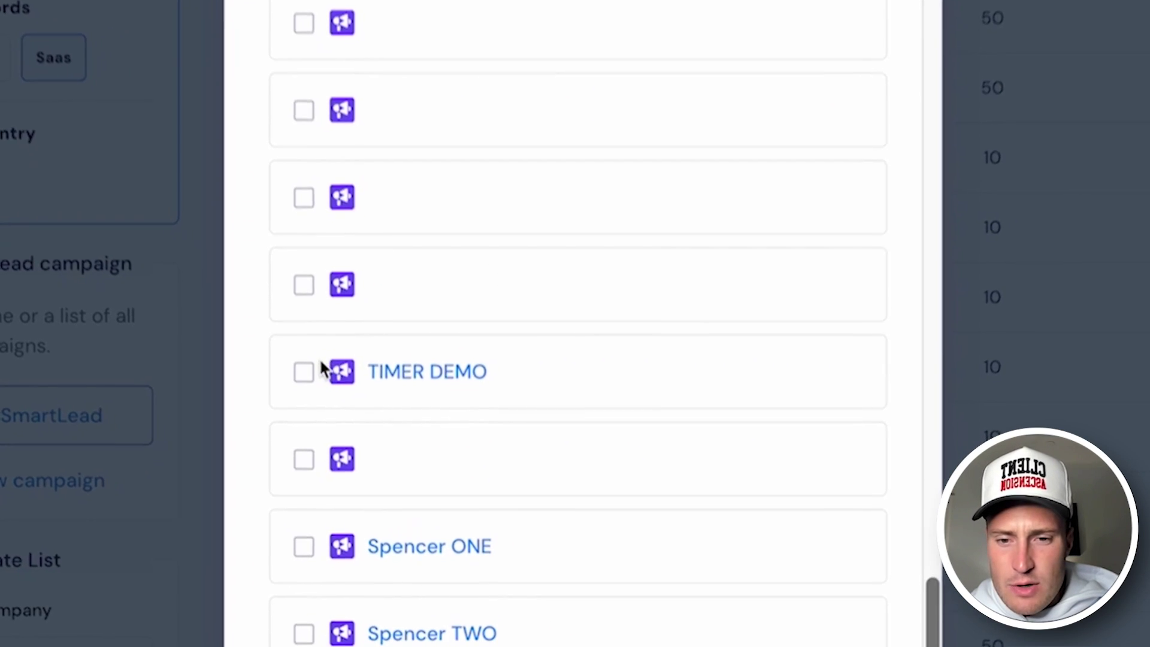
pyautogui.click(317, 382)
pyautogui.click(584, 614)
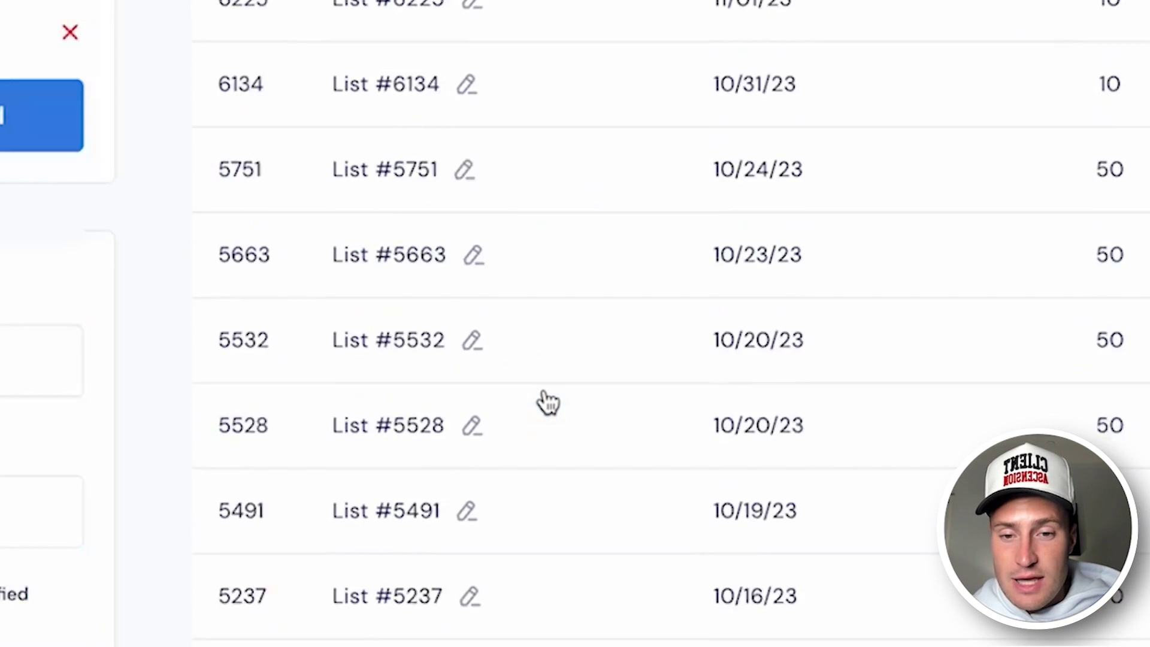
pyautogui.scroll(-5, 547, 396)
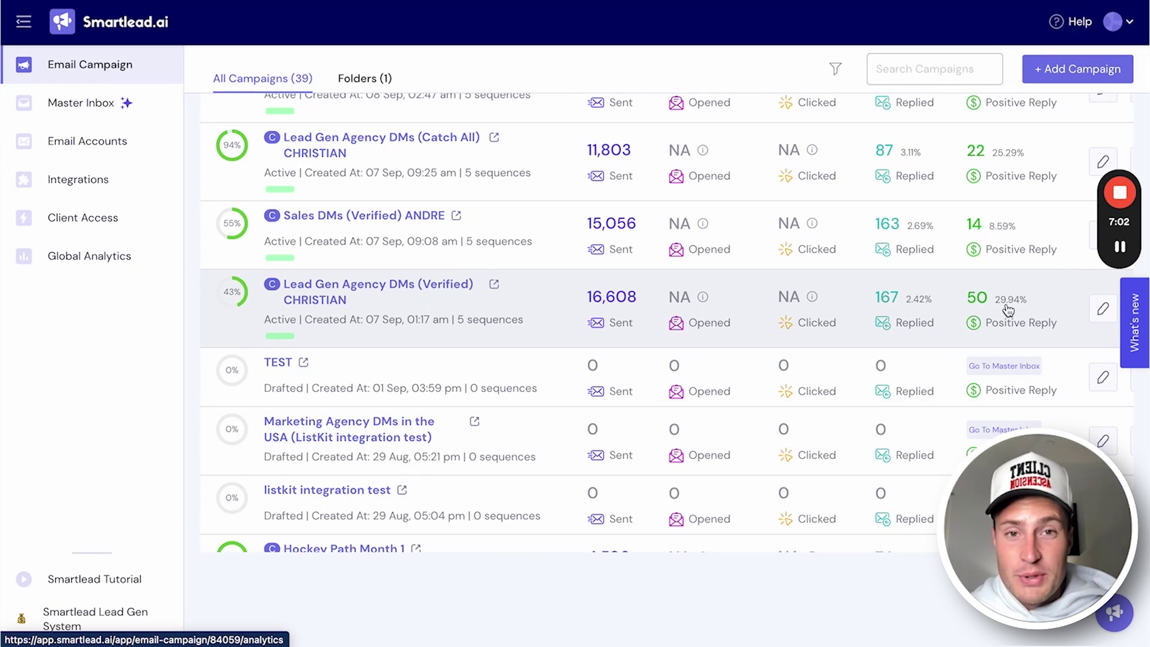
pyautogui.scroll(-3, 904, 329)
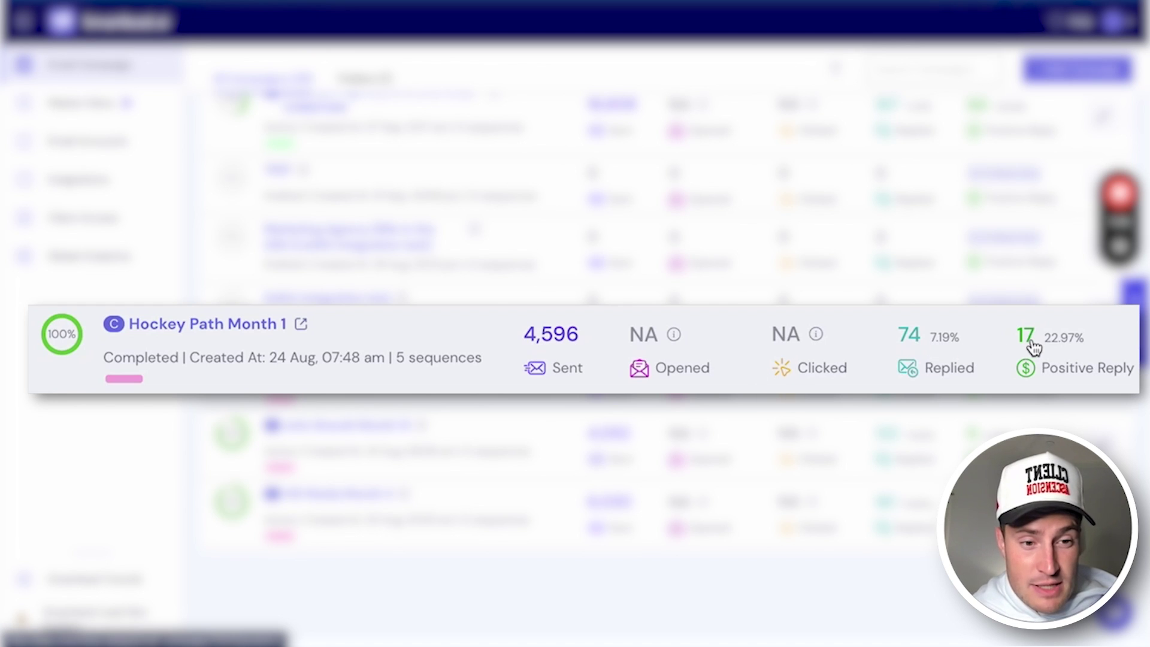
pyautogui.scroll(-1, 1025, 341)
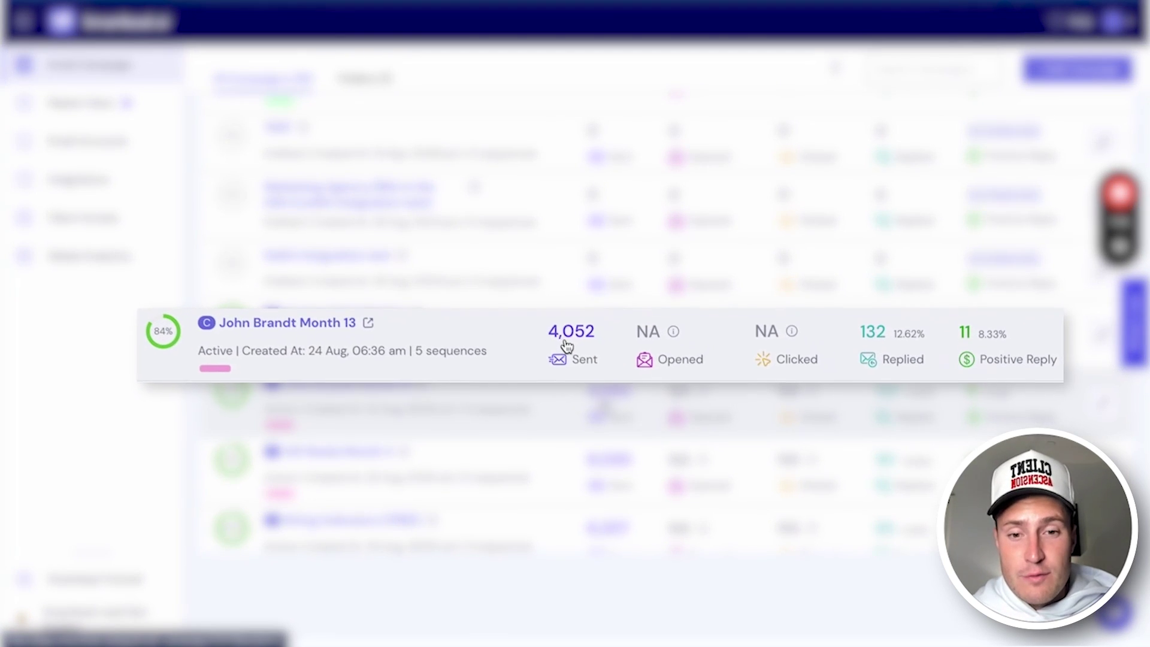